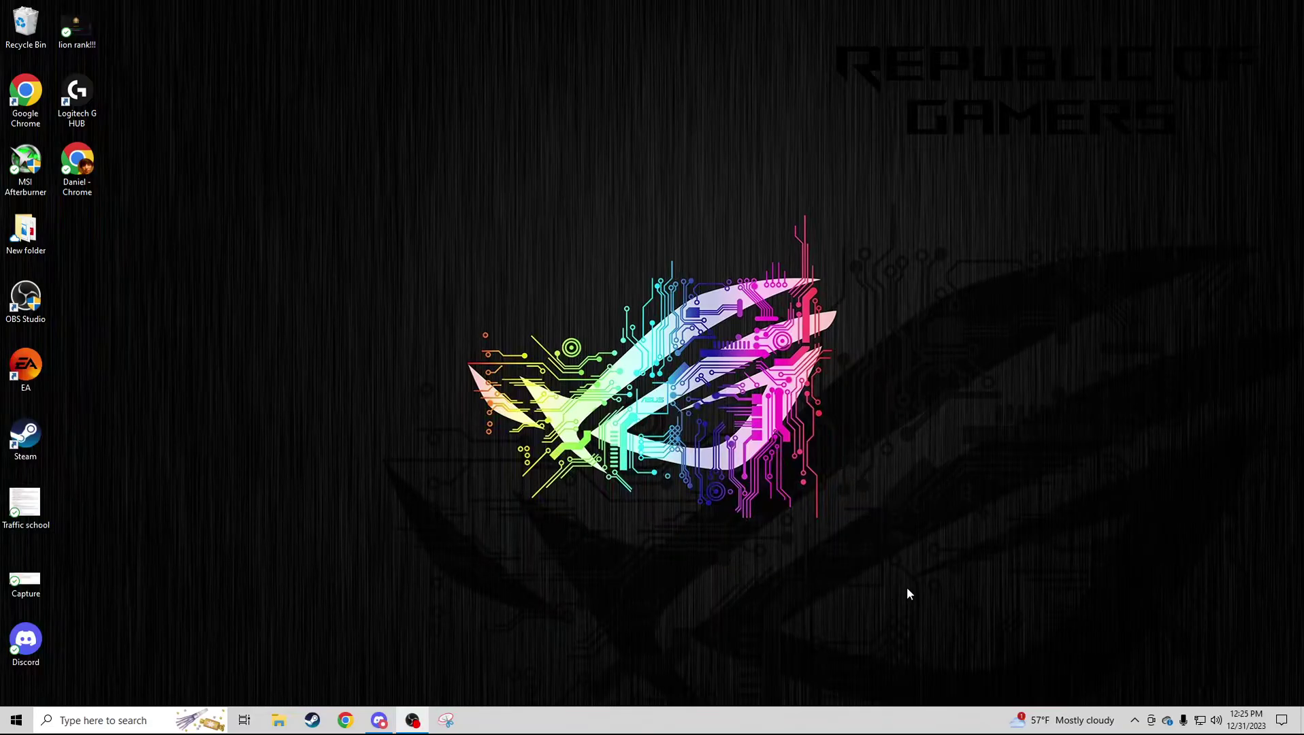
Step: Launch G HUB from its hidden tray icon so the PRO WIRELESS mouse card appears
left_click(1134, 719)
left_click(977, 646)
left_click(1133, 716)
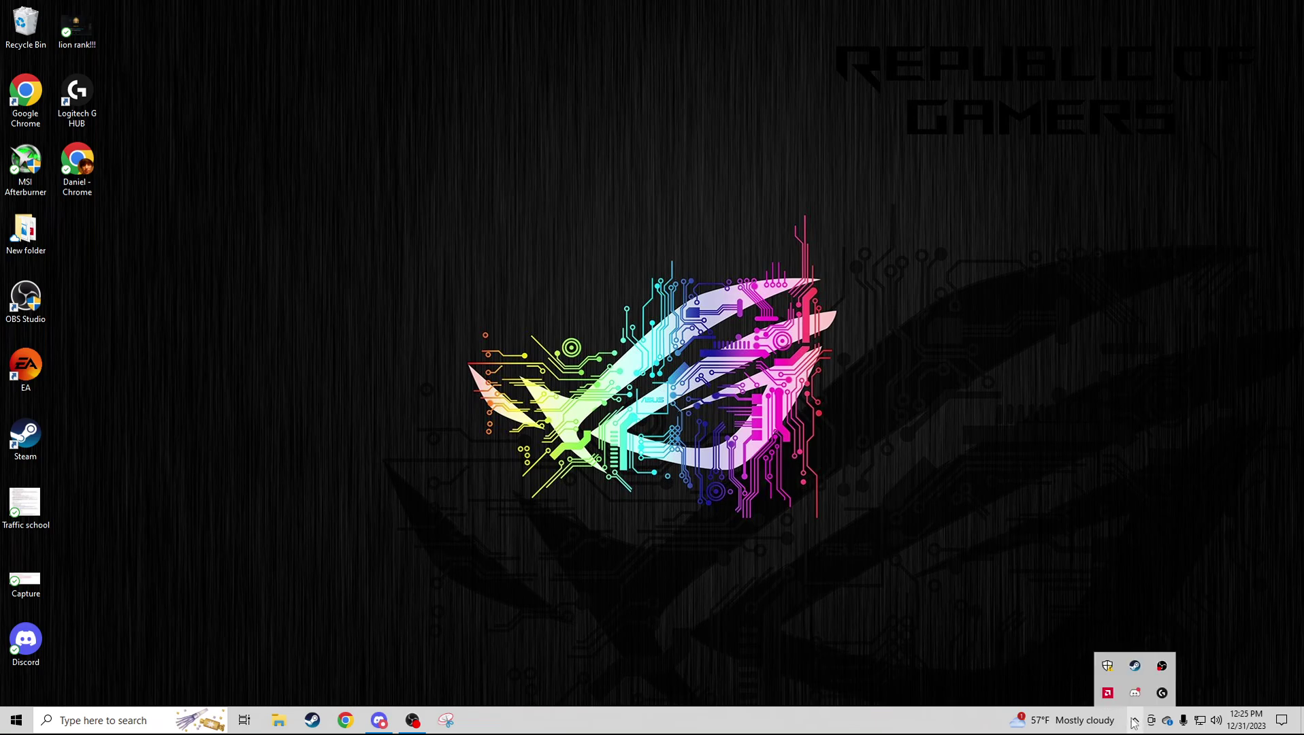
right_click(1162, 698)
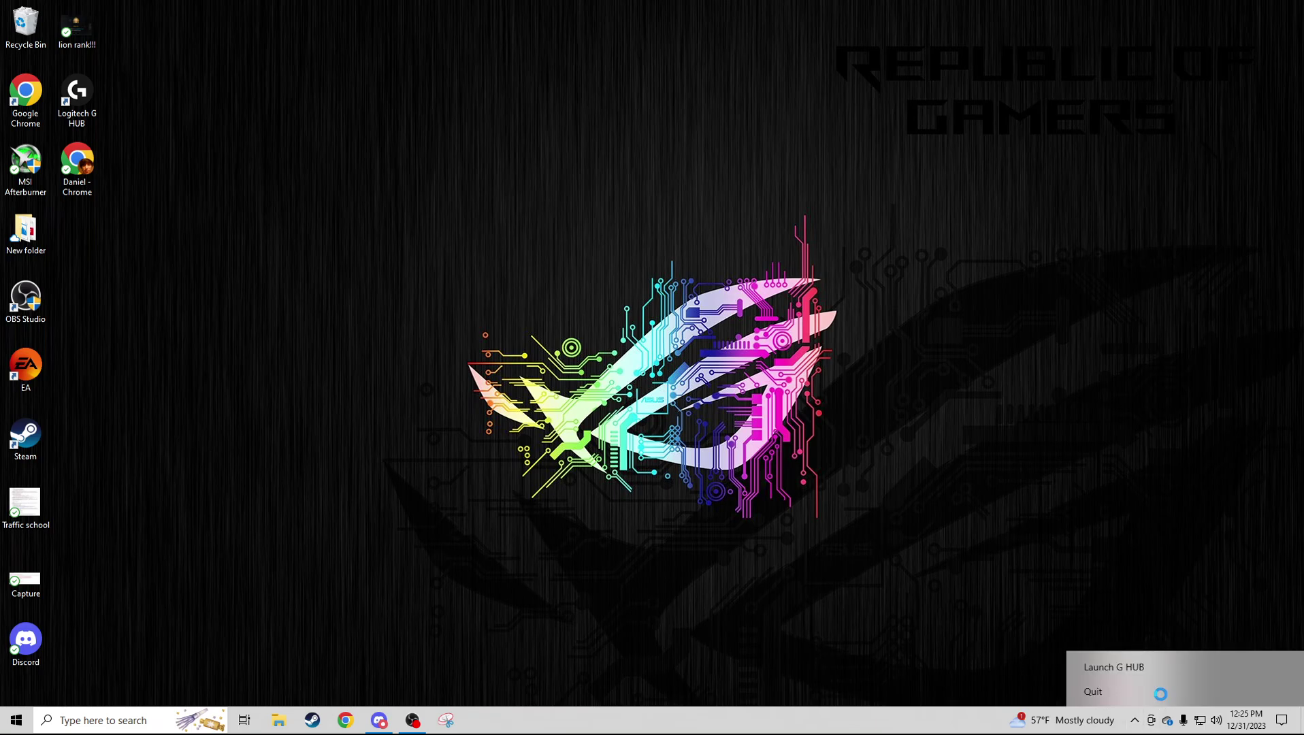
left_click(1119, 664)
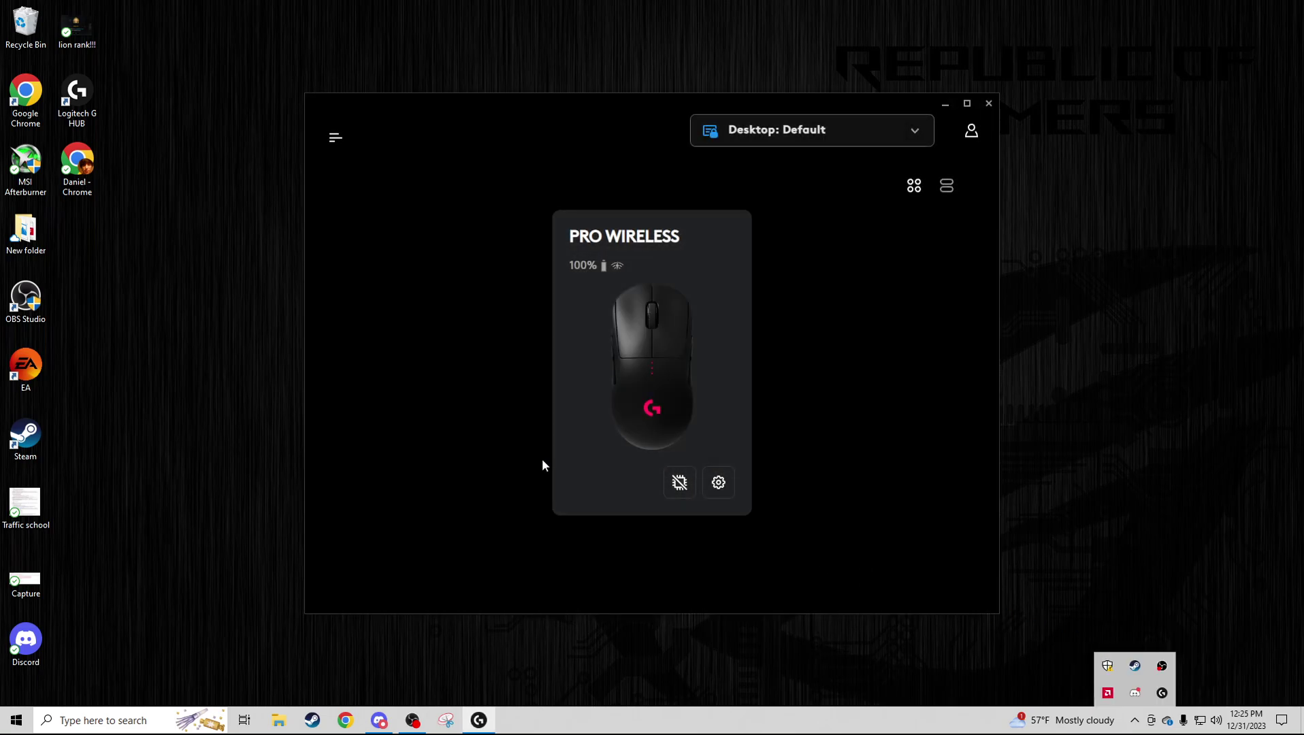
left_click(581, 271)
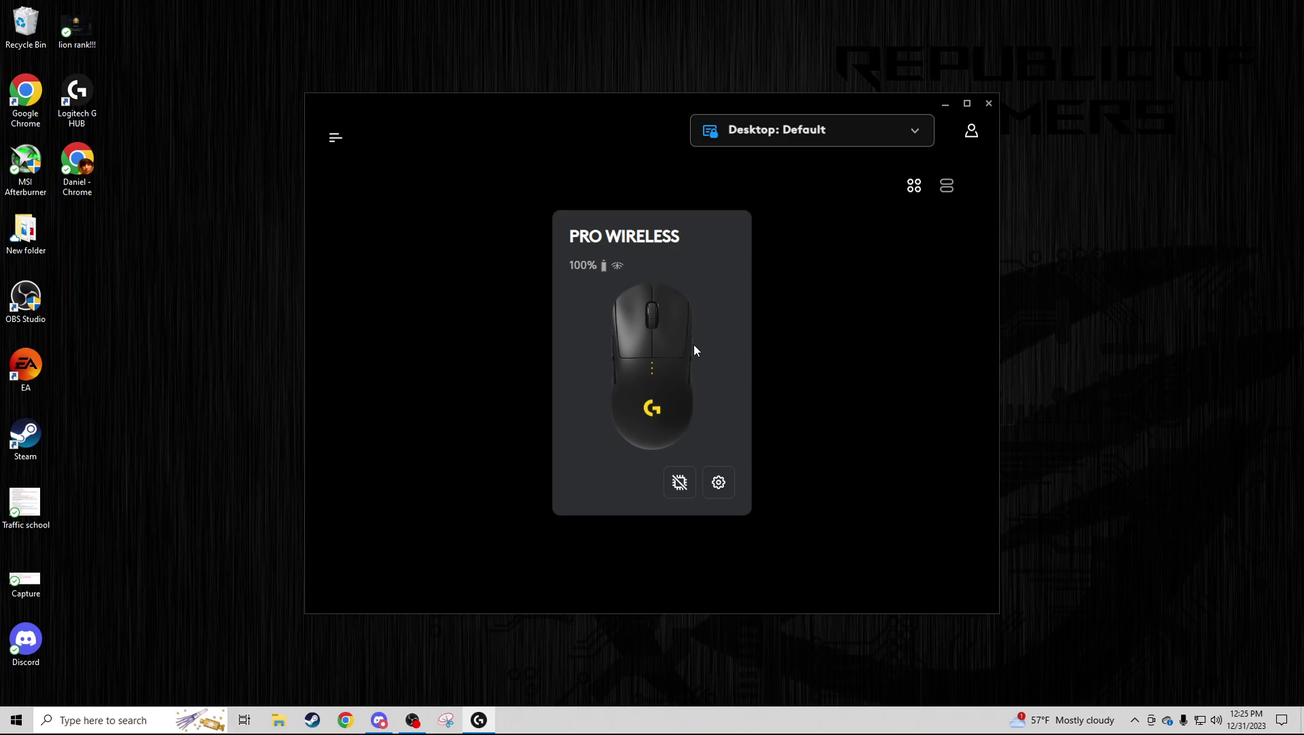
Step: Look at the PRO WIRELESS device settings and sign-in page, then open the navigation menu
left_click(719, 482)
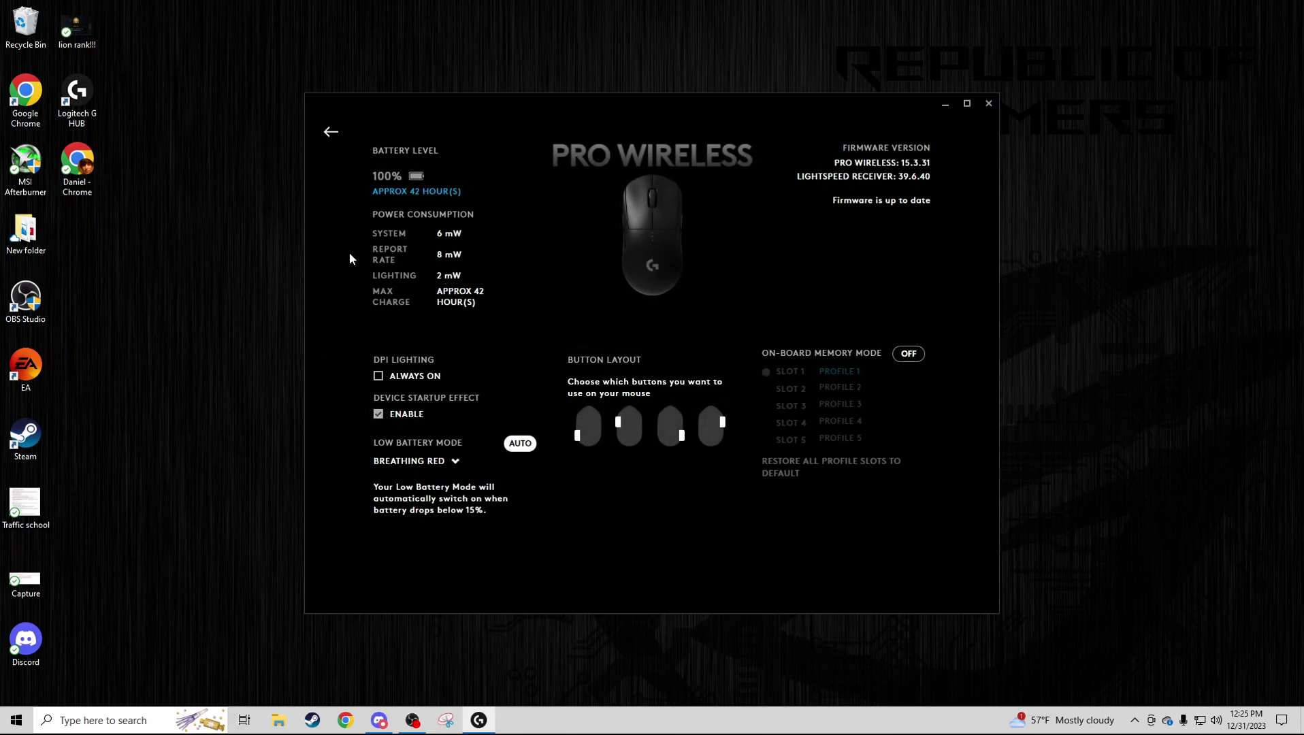
left_click(332, 133)
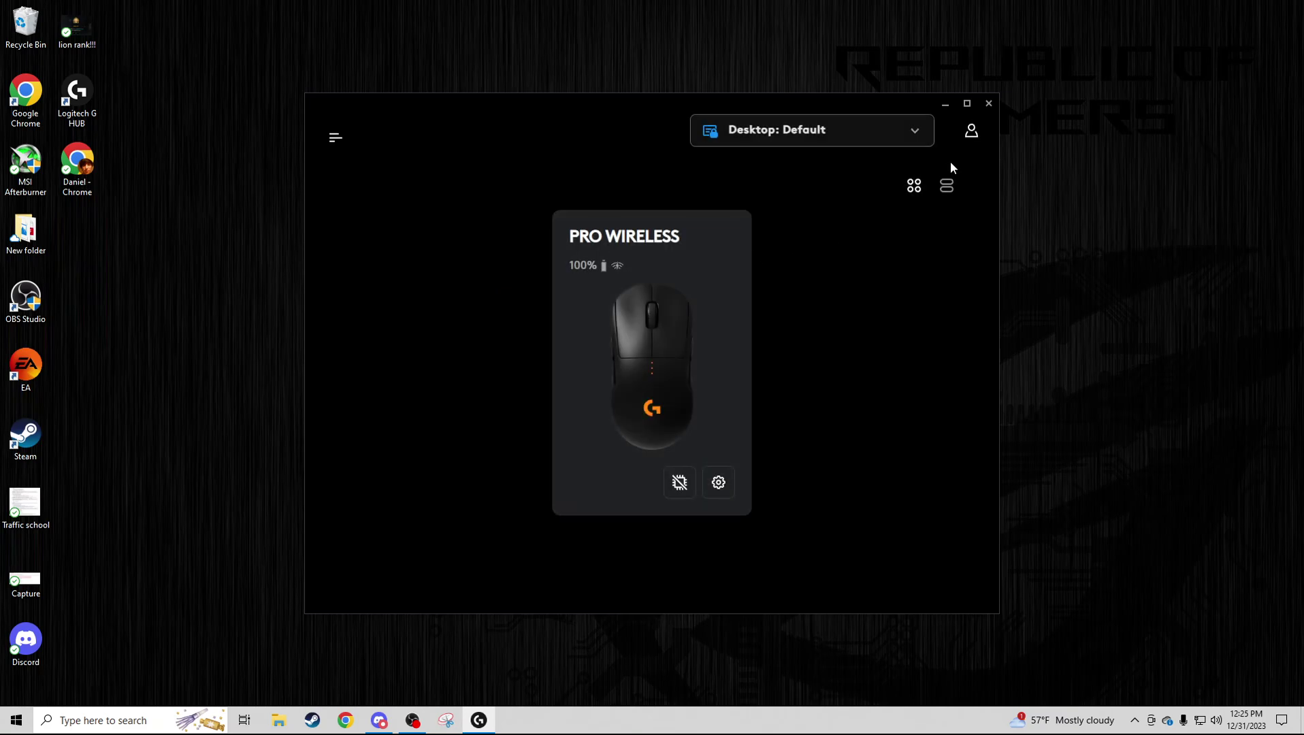
left_click(971, 131)
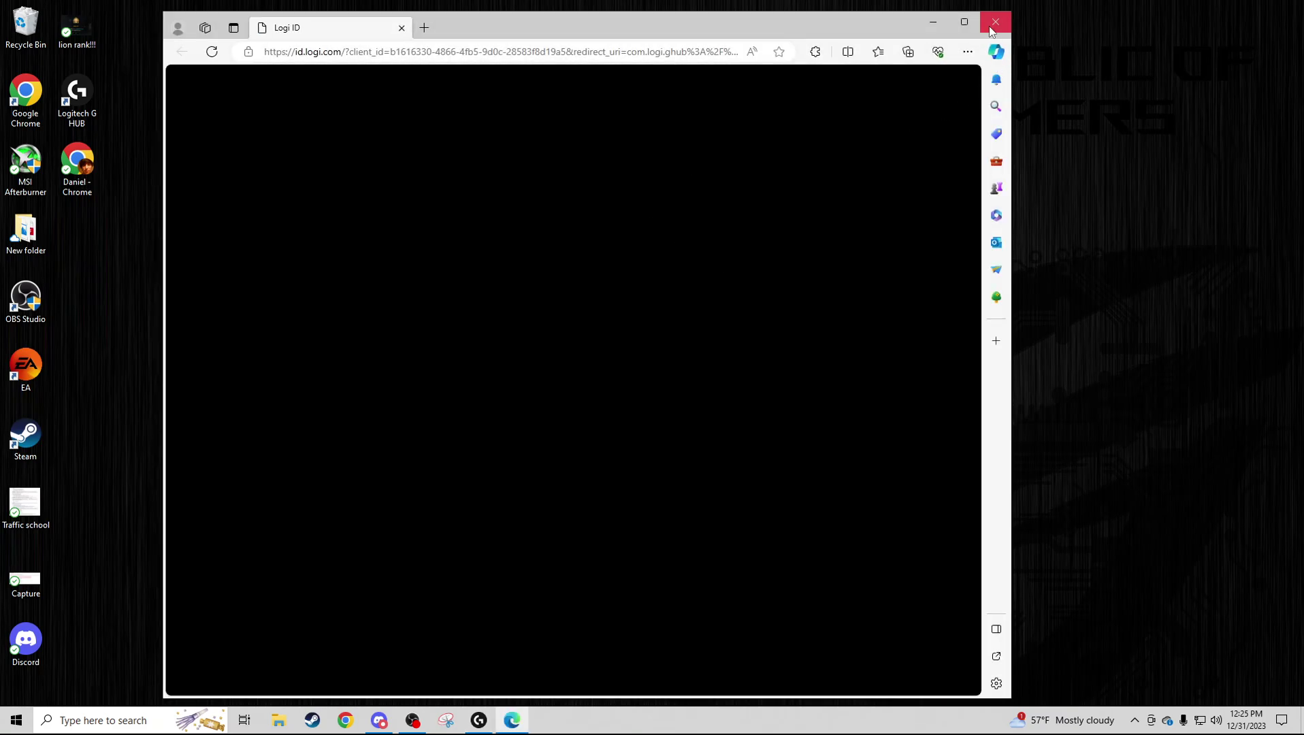
left_click(995, 20)
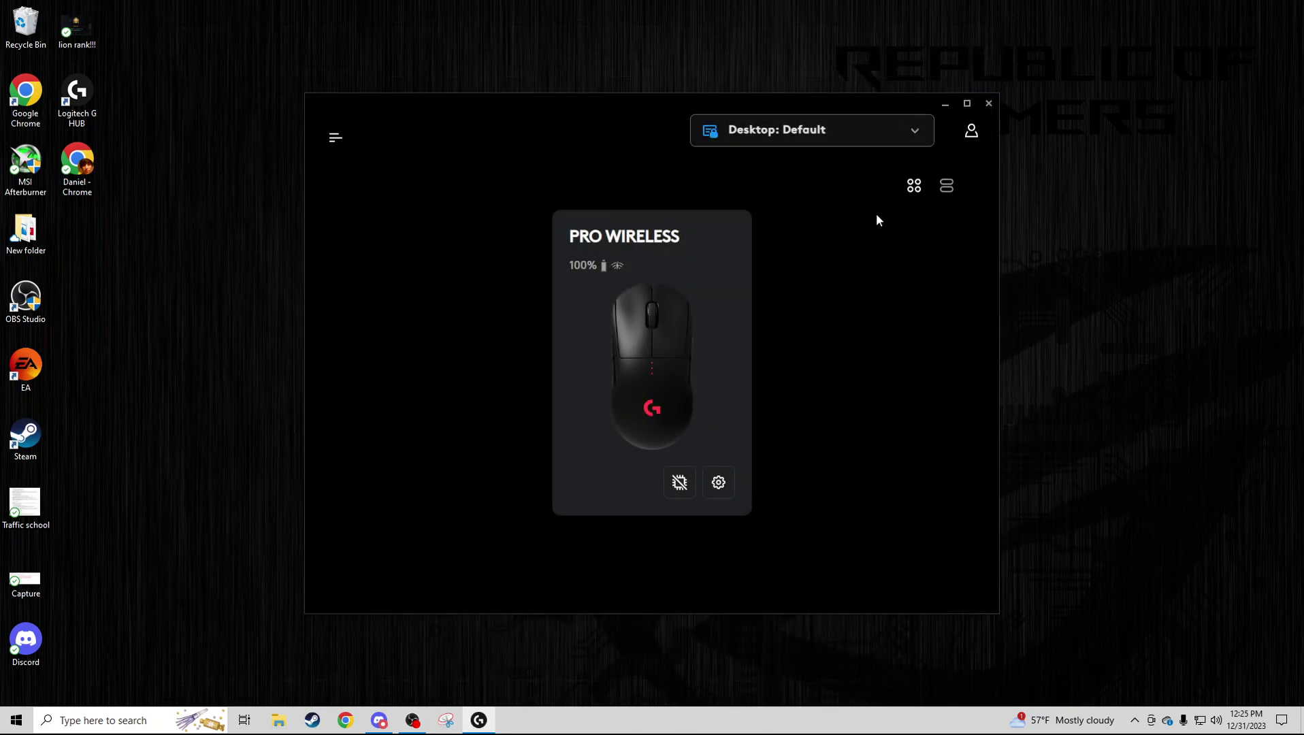
left_click(336, 138)
Step: Open the app settings and cancel the Device Pairing Tool without pairing
left_click(378, 341)
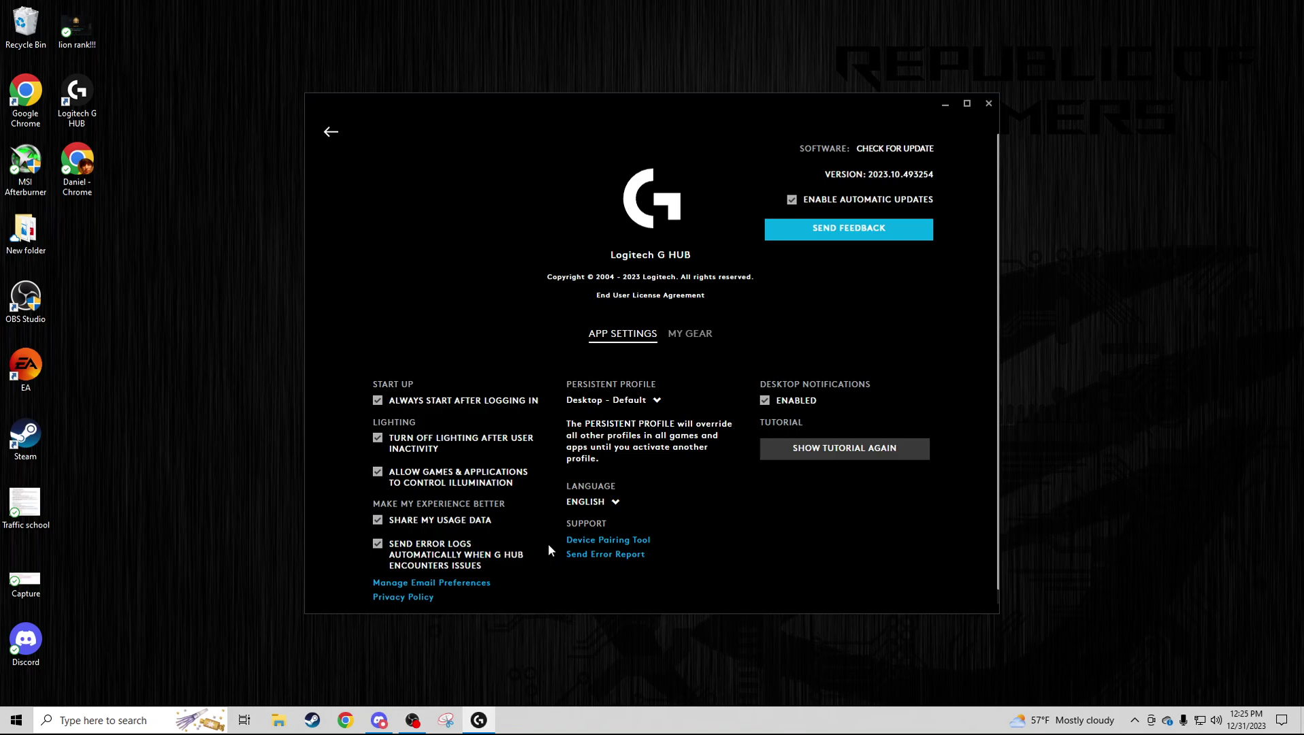
left_click(618, 539)
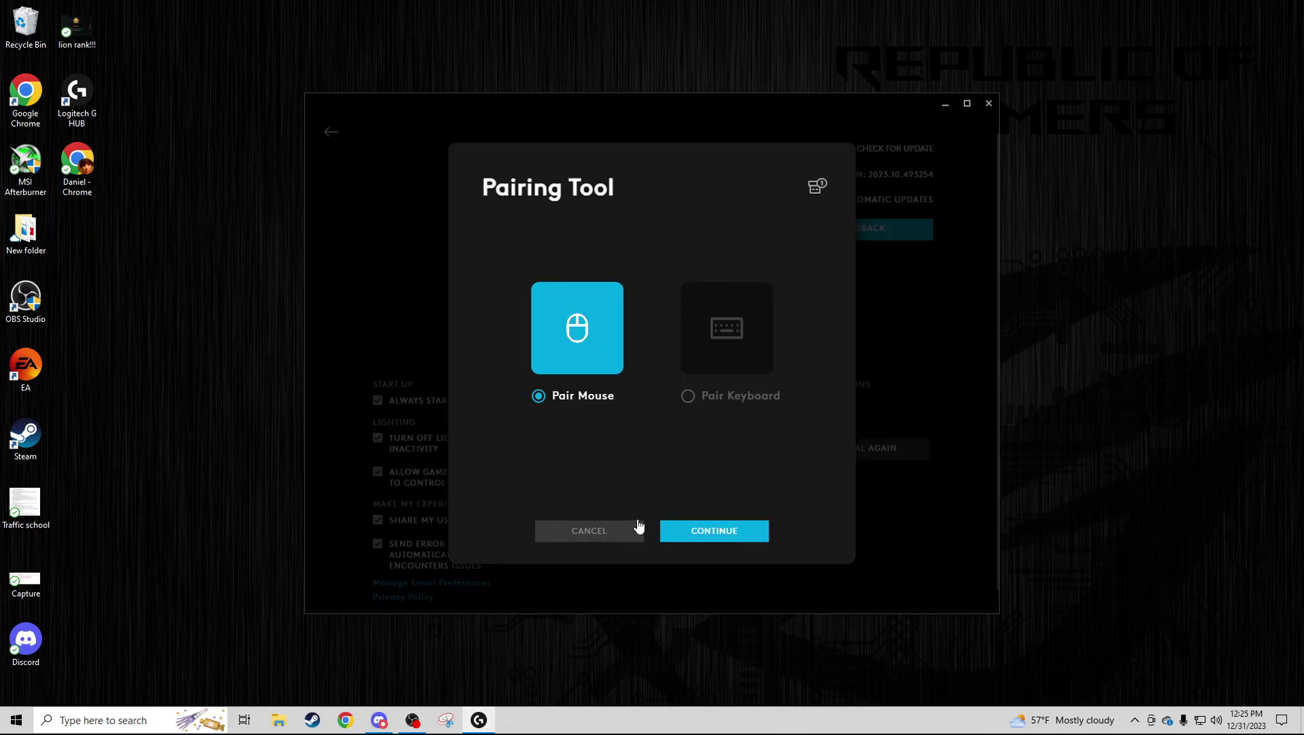
left_click(589, 530)
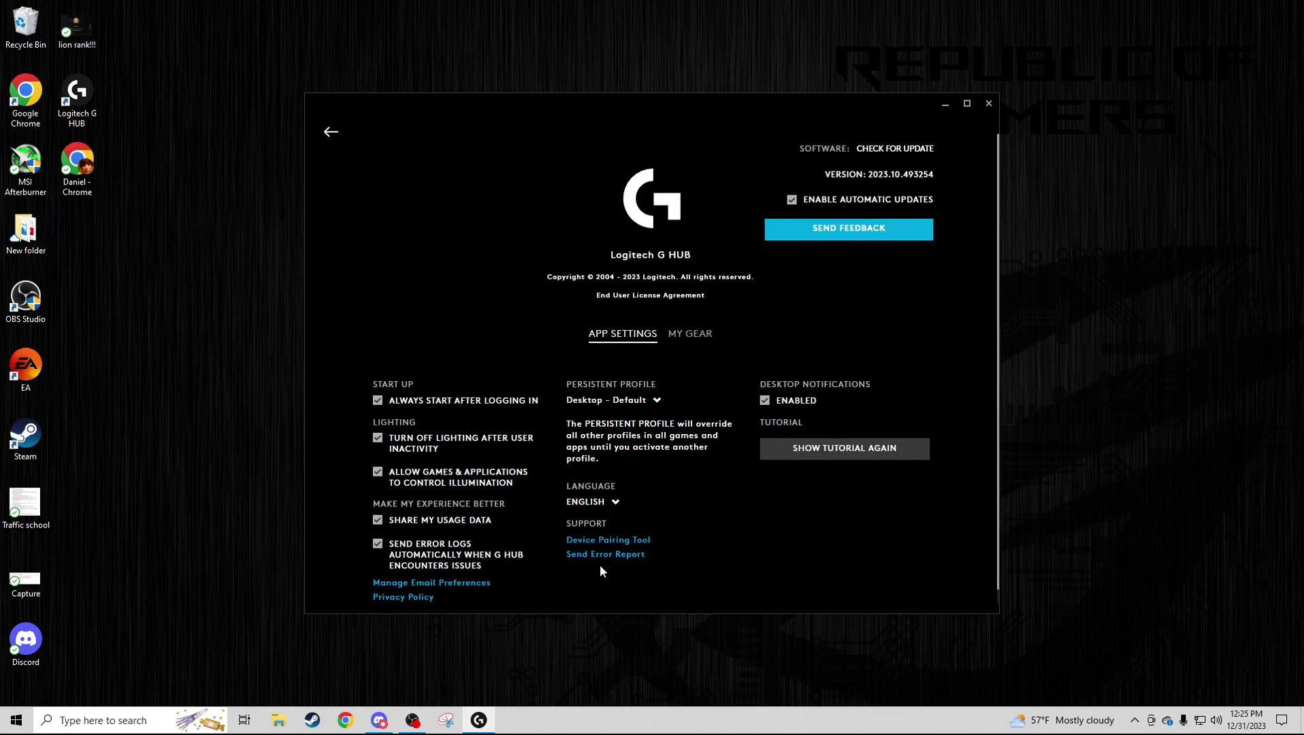
Step: Reveal settings.db's folder from Send Error Report, then close everything without sending
left_click(599, 555)
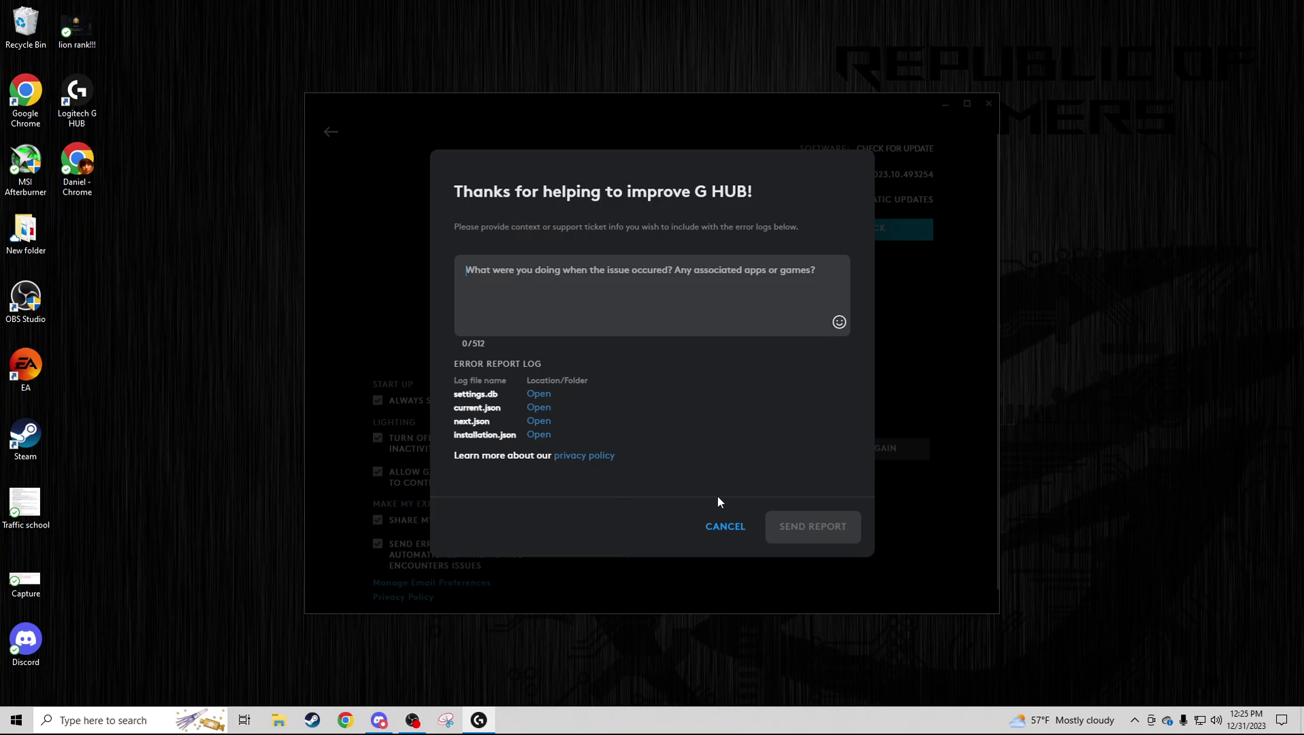
left_click(724, 526)
left_click(617, 557)
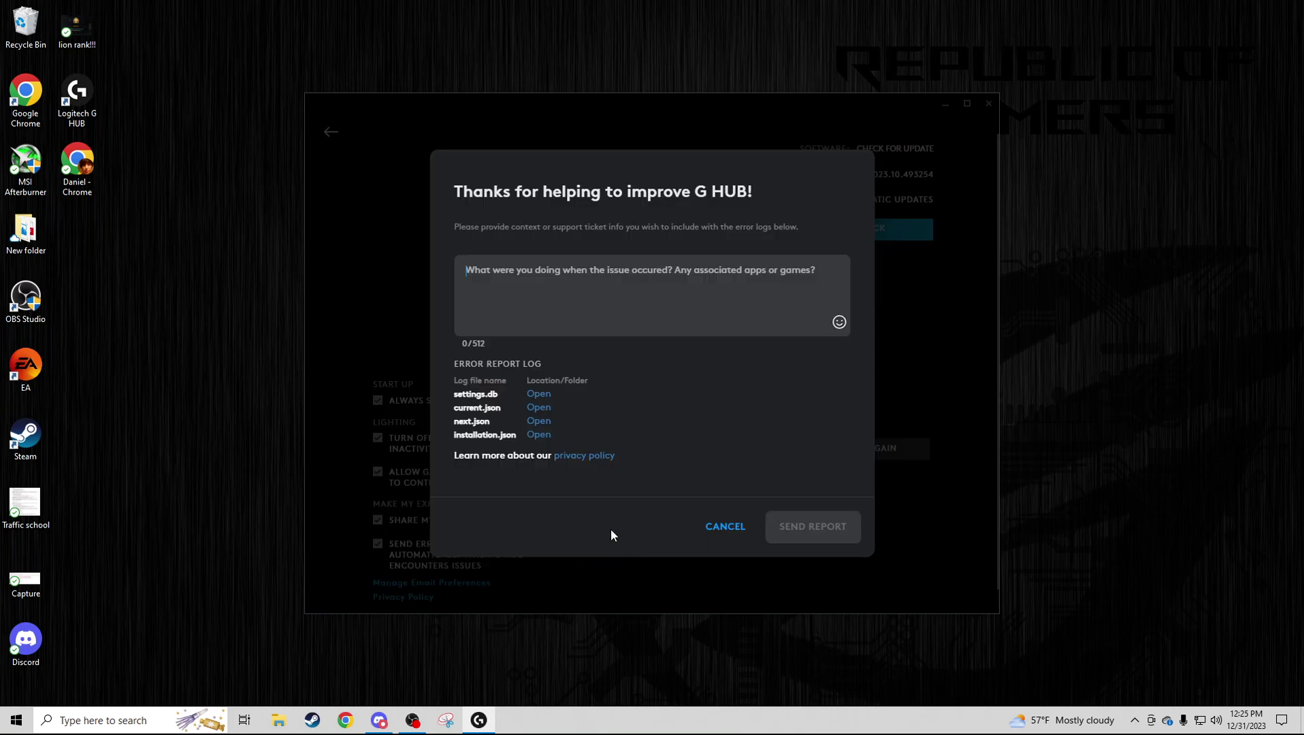
left_click(538, 395)
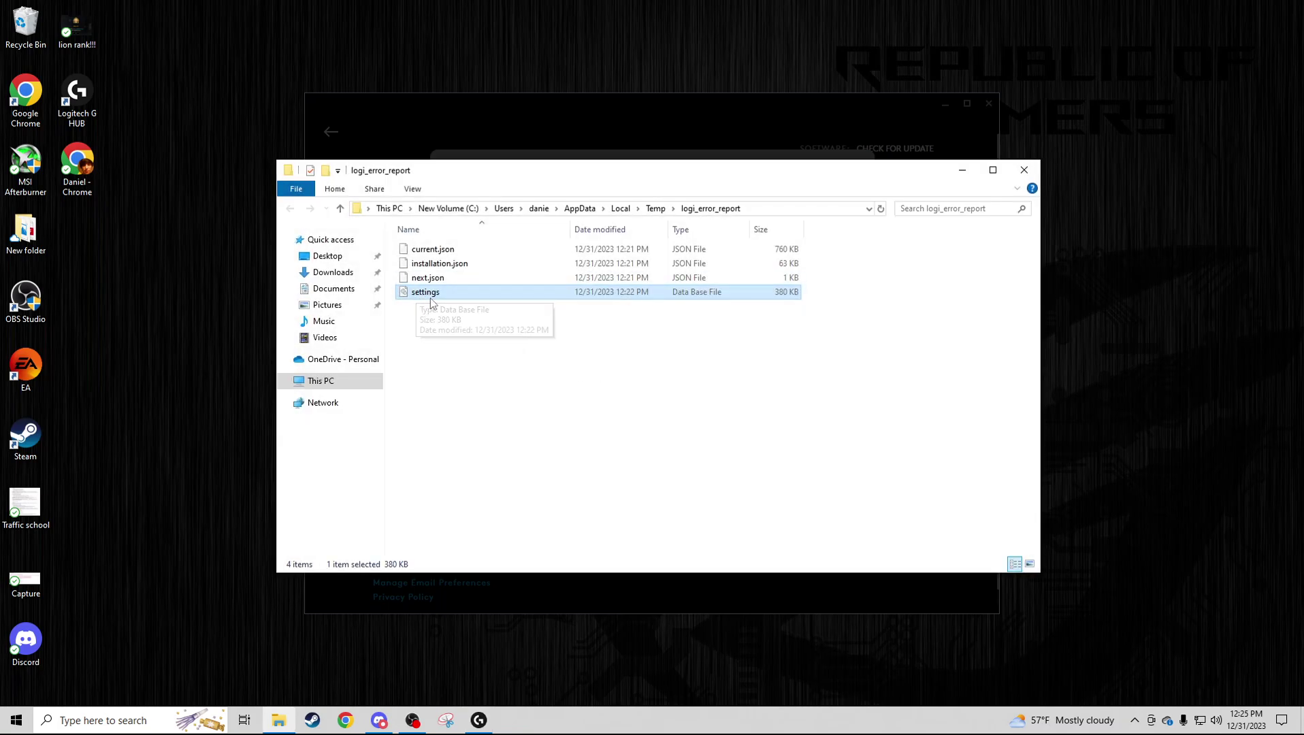
left_click(1023, 171)
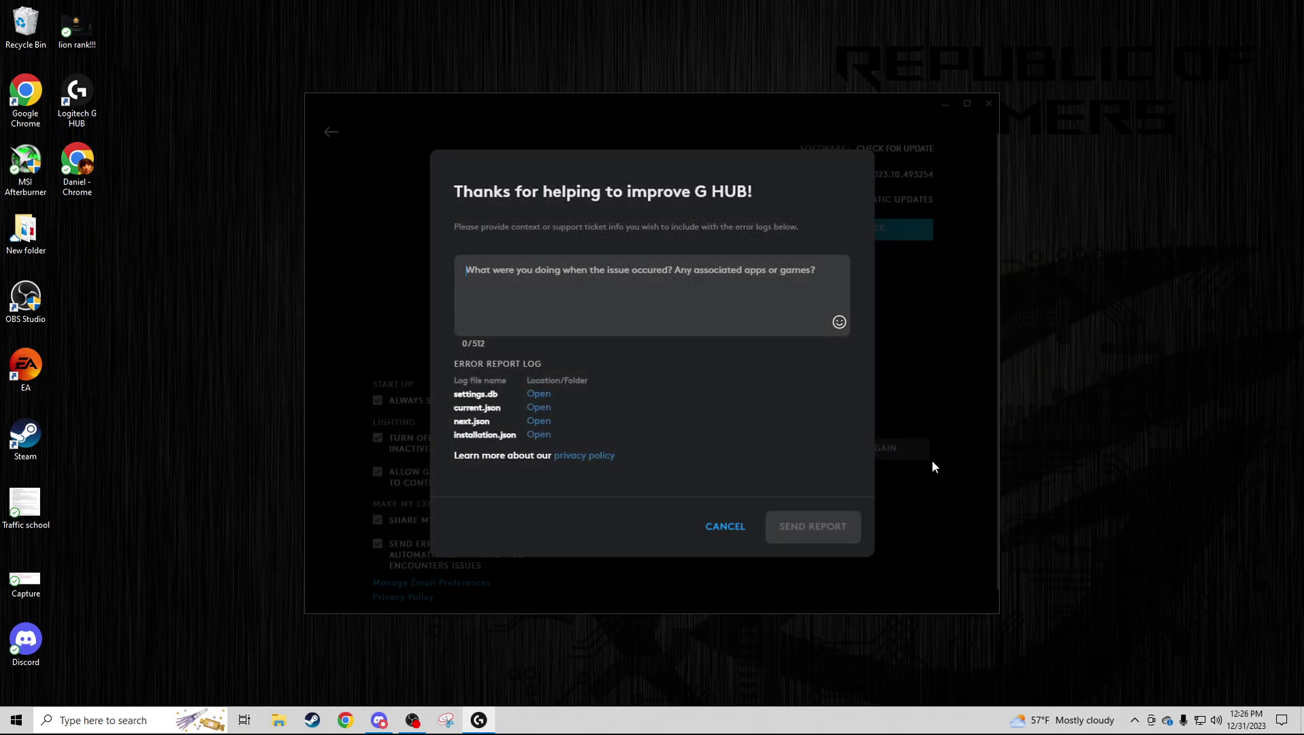
left_click(724, 542)
left_click(1136, 720)
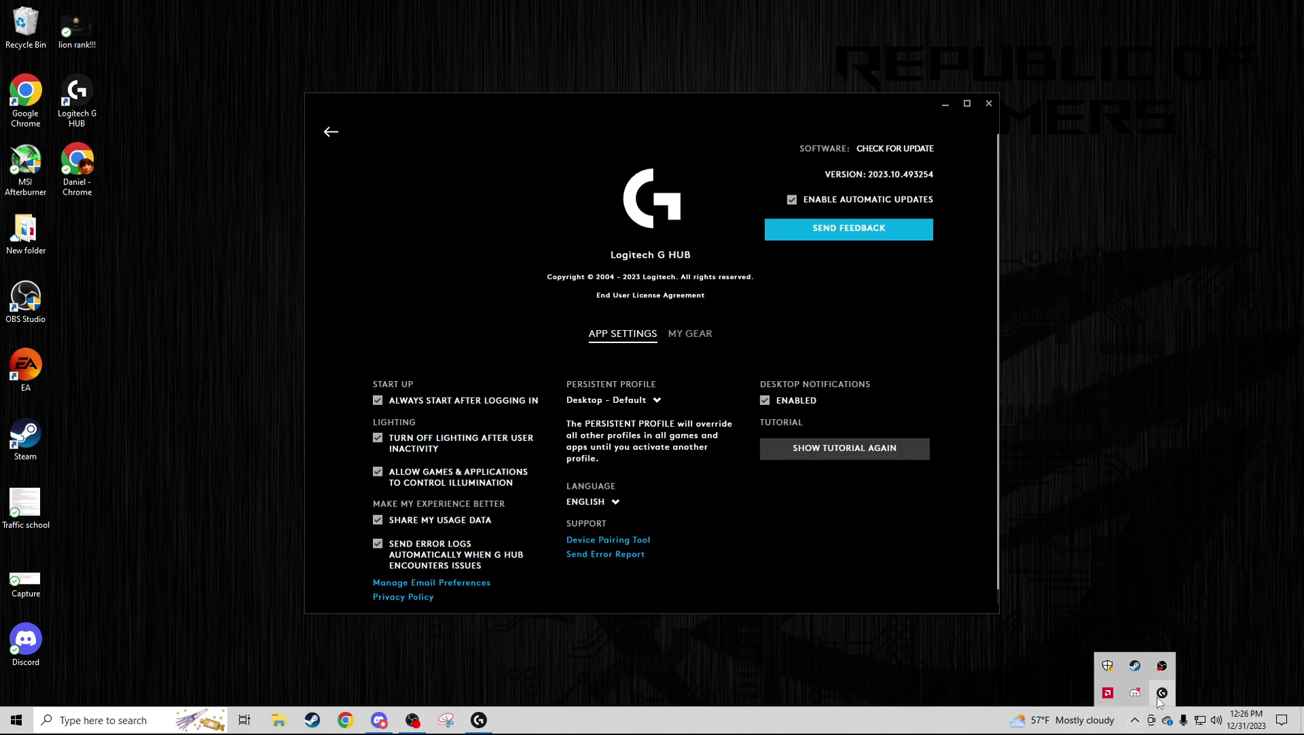
right_click(1104, 691)
left_click(965, 619)
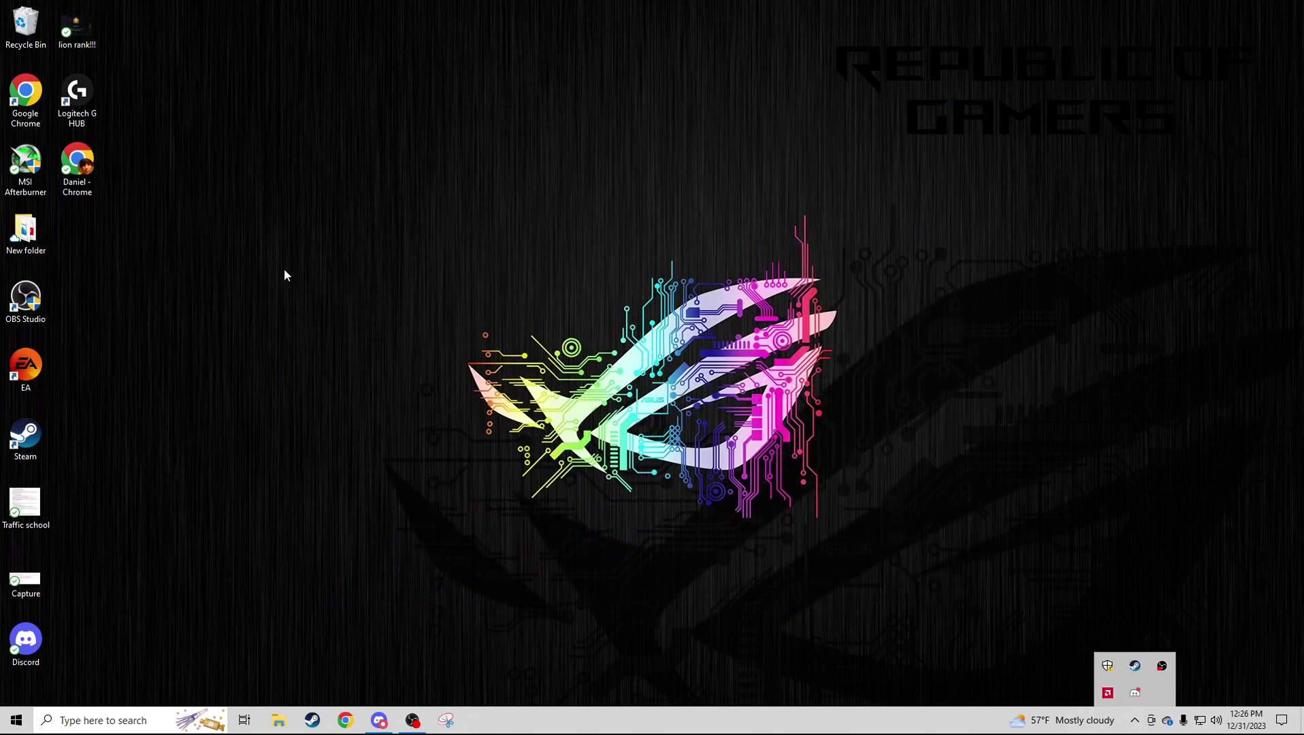
double_click(77, 95)
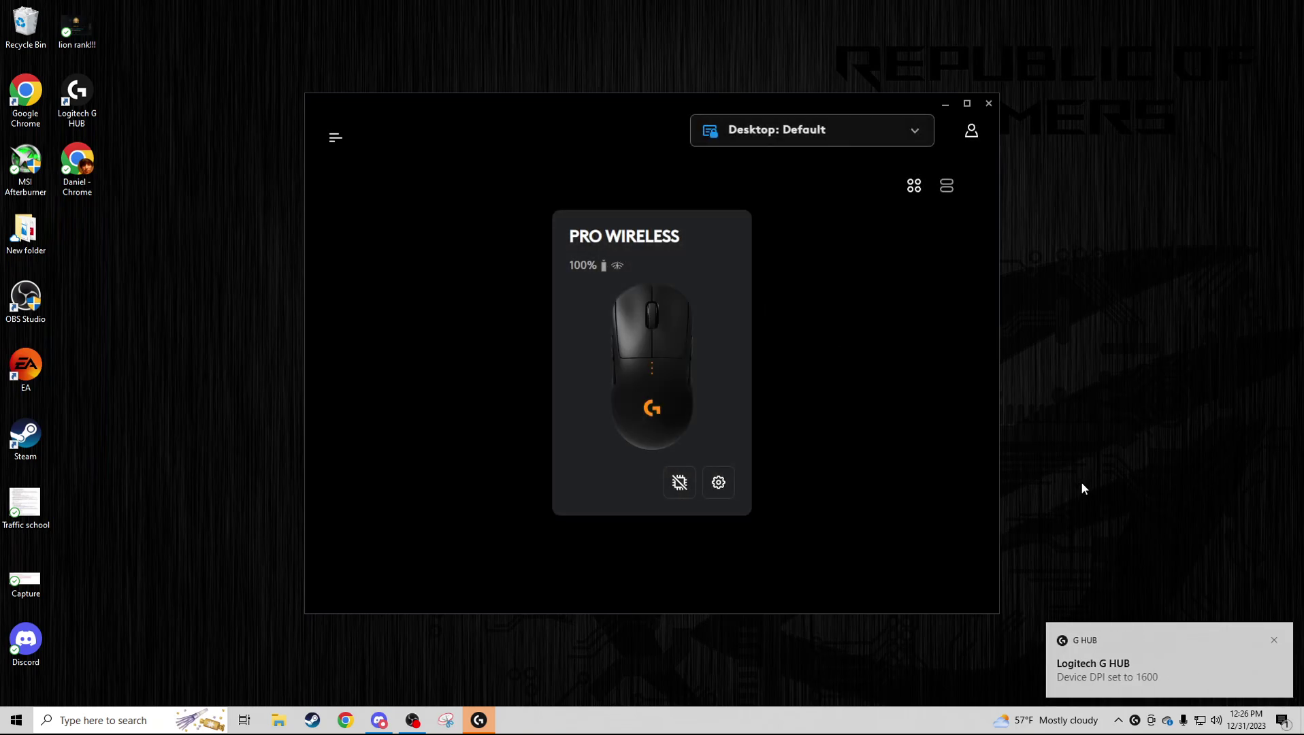
left_click(1283, 640)
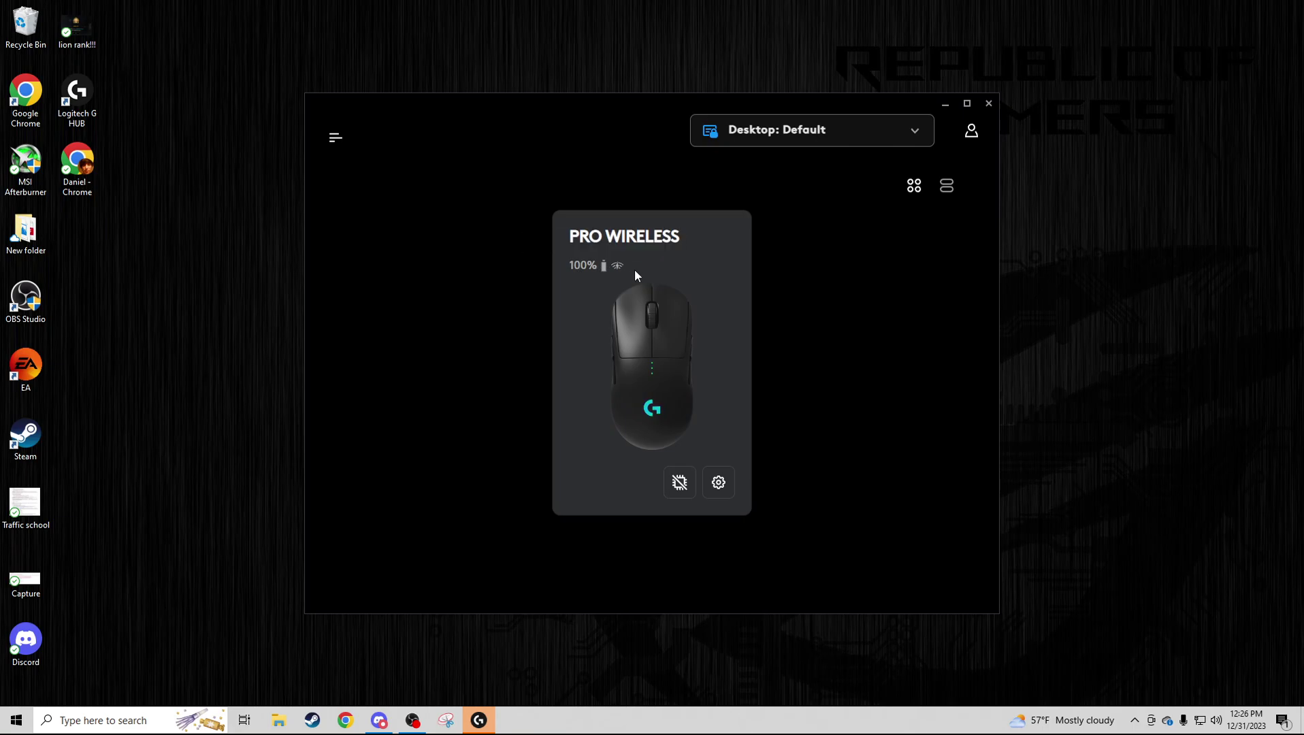
left_click(989, 104)
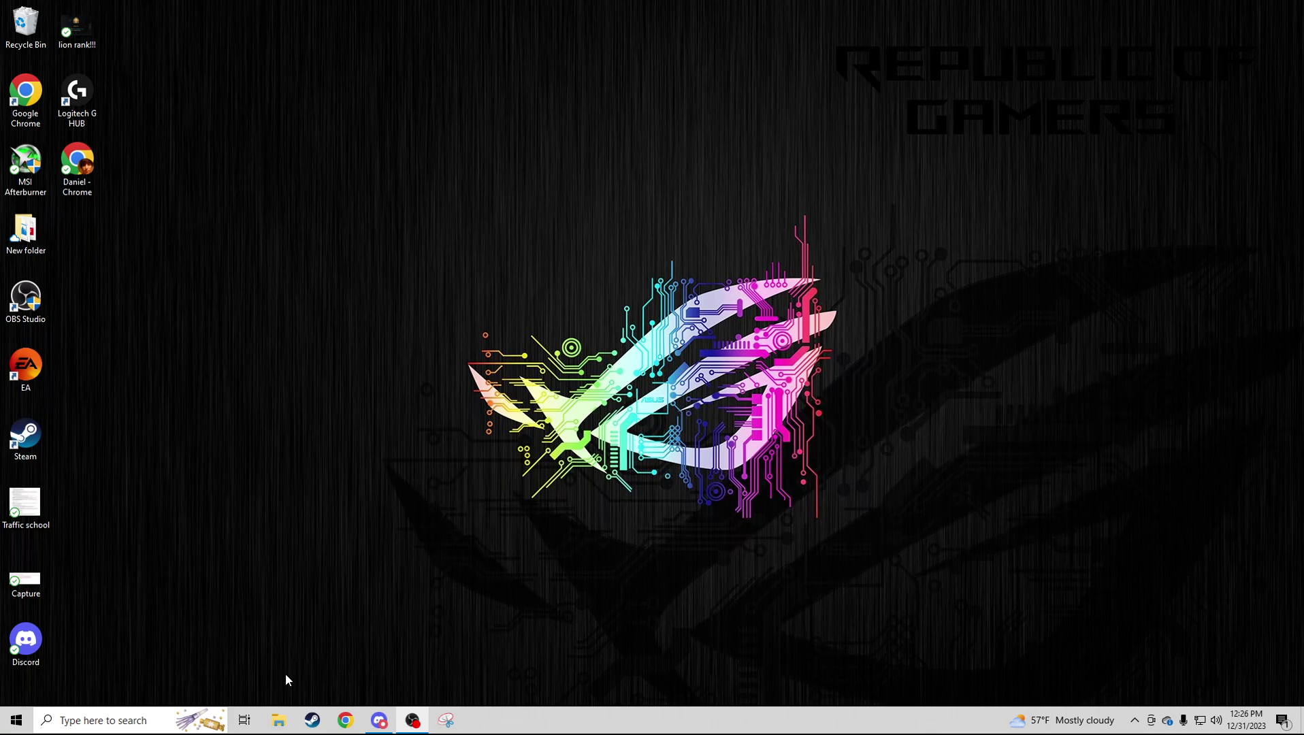
Step: Search 'control' from the Start menu to open Control Panel
right_click(491, 721)
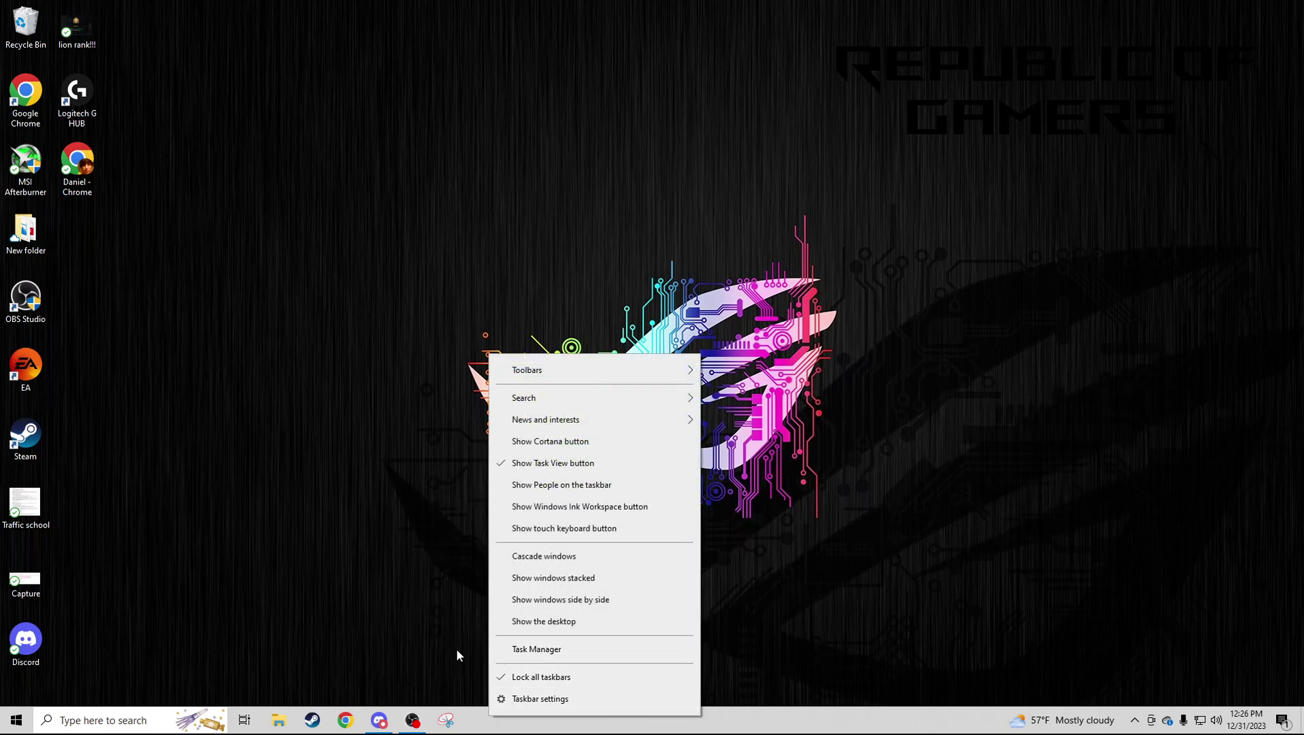
left_click(432, 621)
key("super")
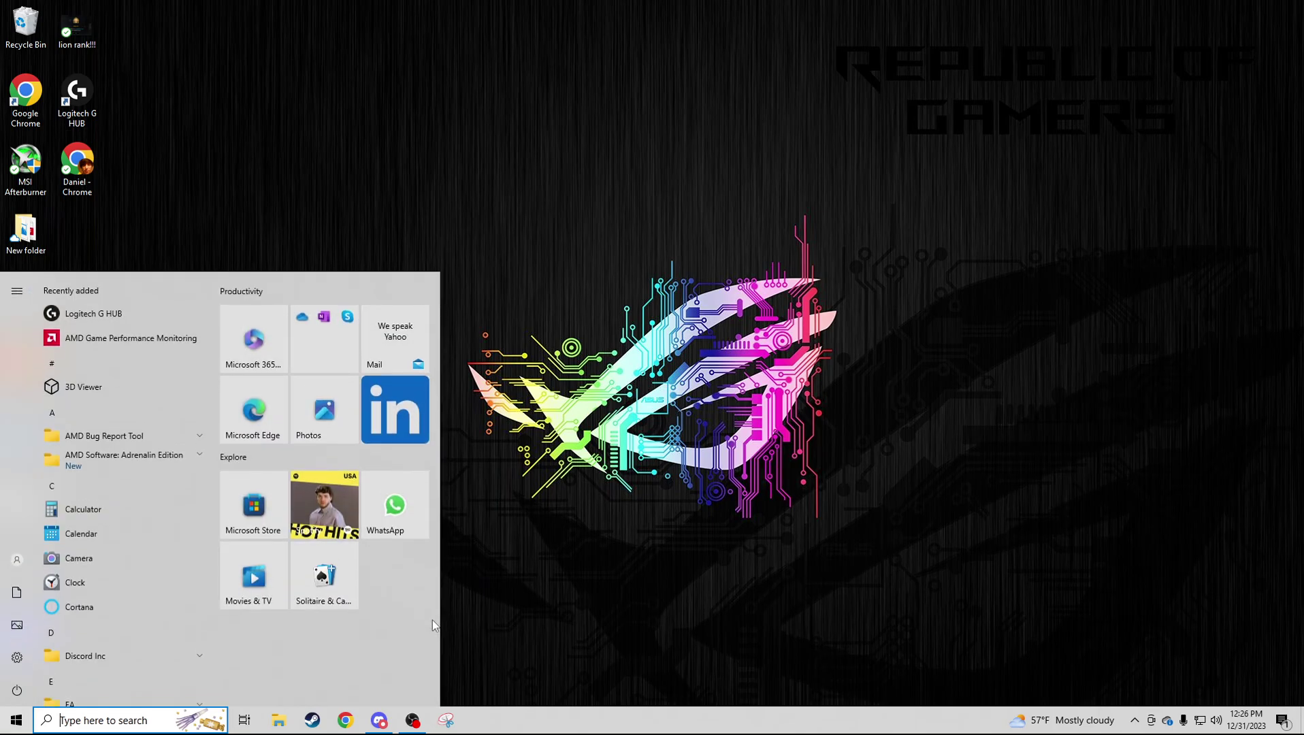
type("con")
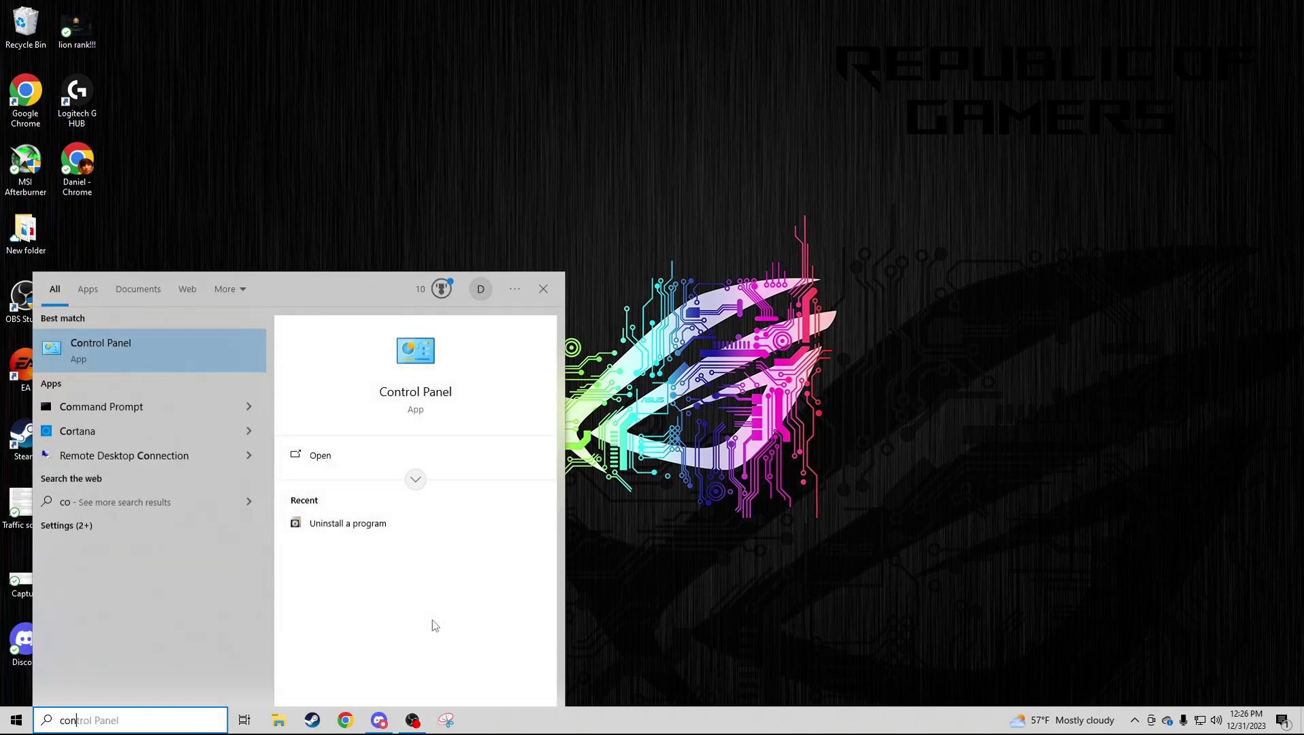
type("trol")
key("Return")
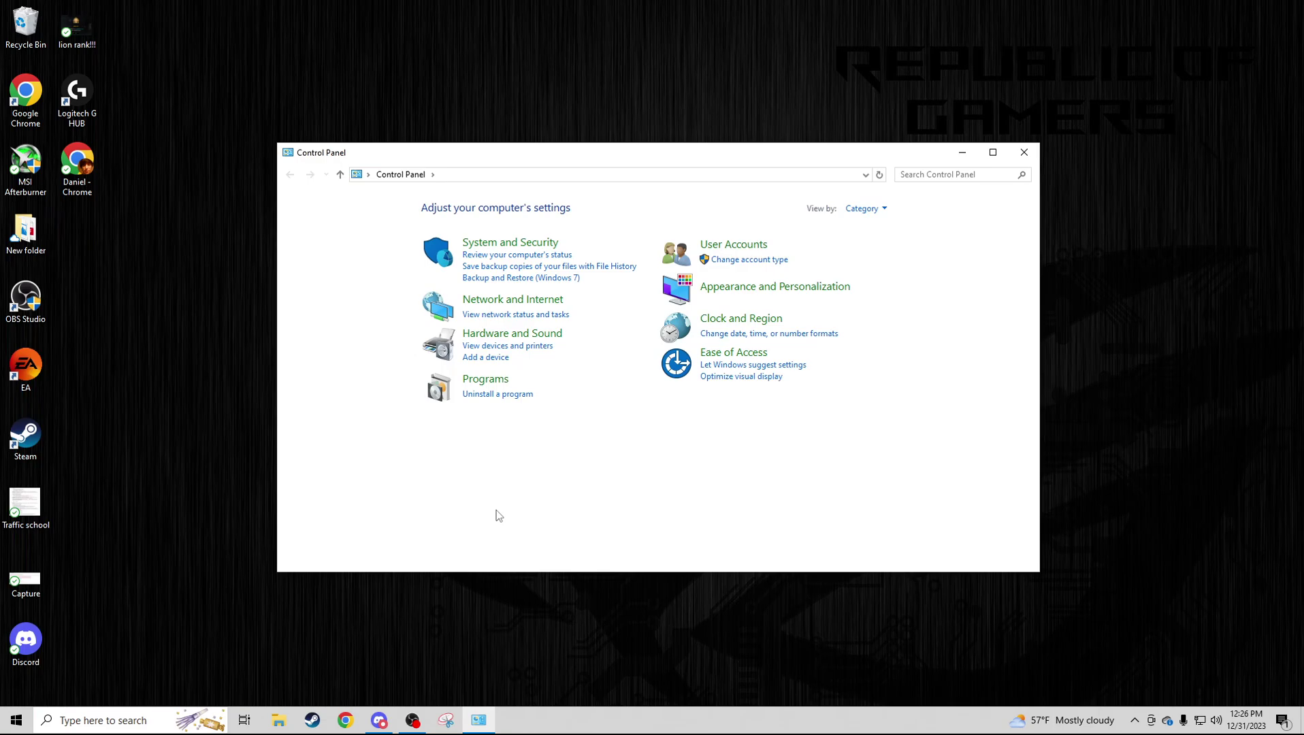
Step: In Uninstall a program, find Logitech G HUB and bring up its uninstall option
left_click(505, 396)
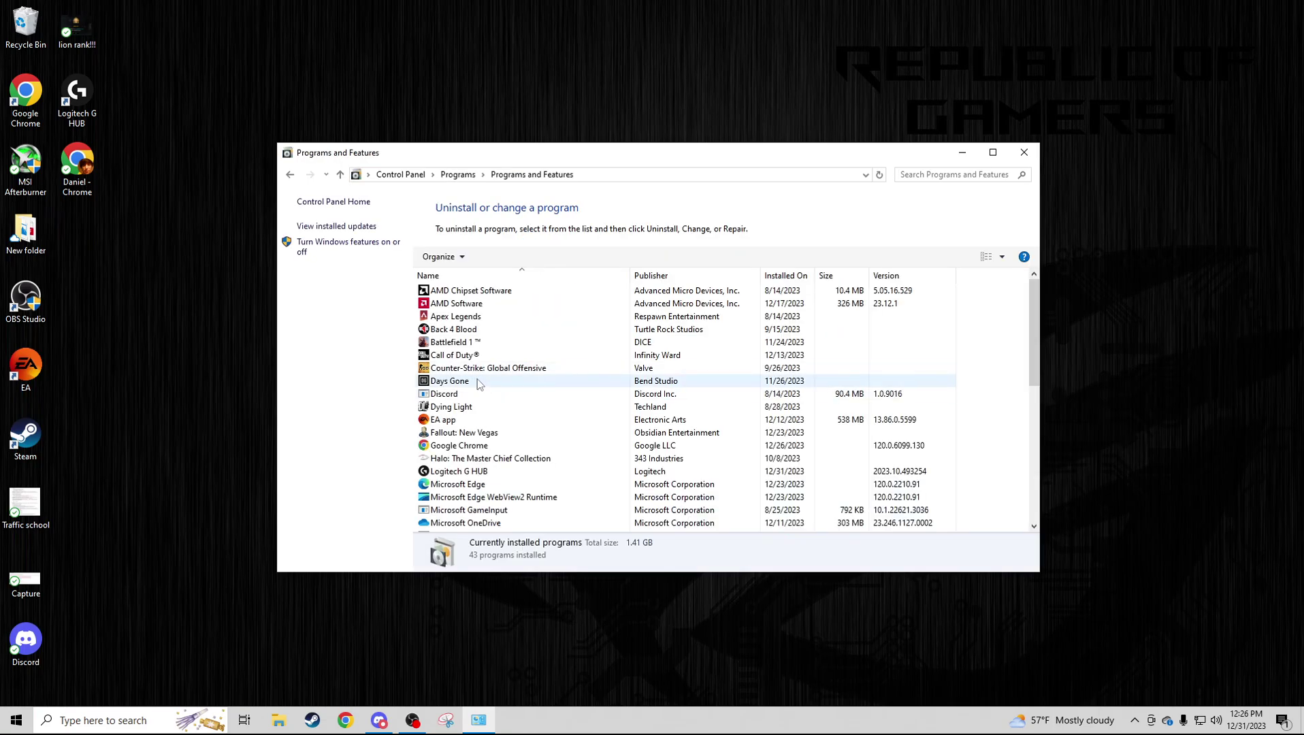
scroll(479, 384, "down", 6)
scroll(480, 385, "down", 2)
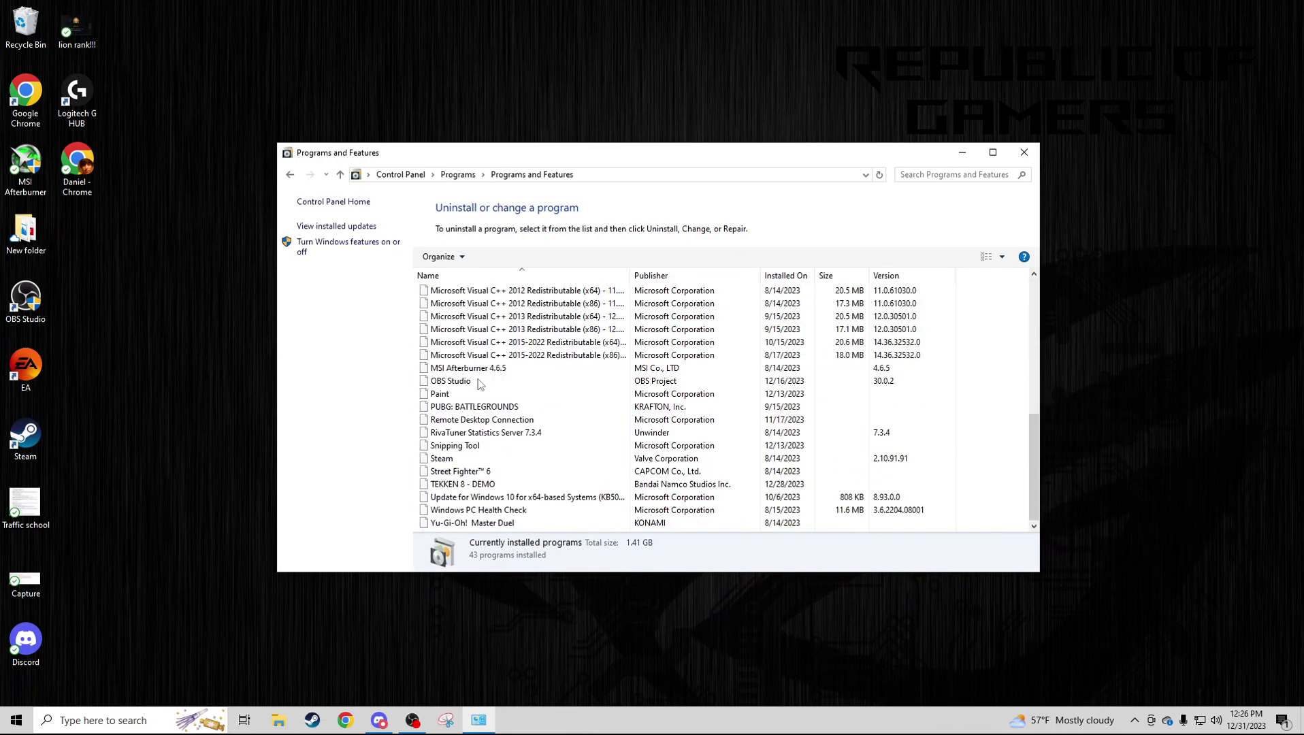
scroll(465, 414, "up", 5)
scroll(462, 417, "up", 3)
scroll(462, 418, "down", 1)
right_click(461, 396)
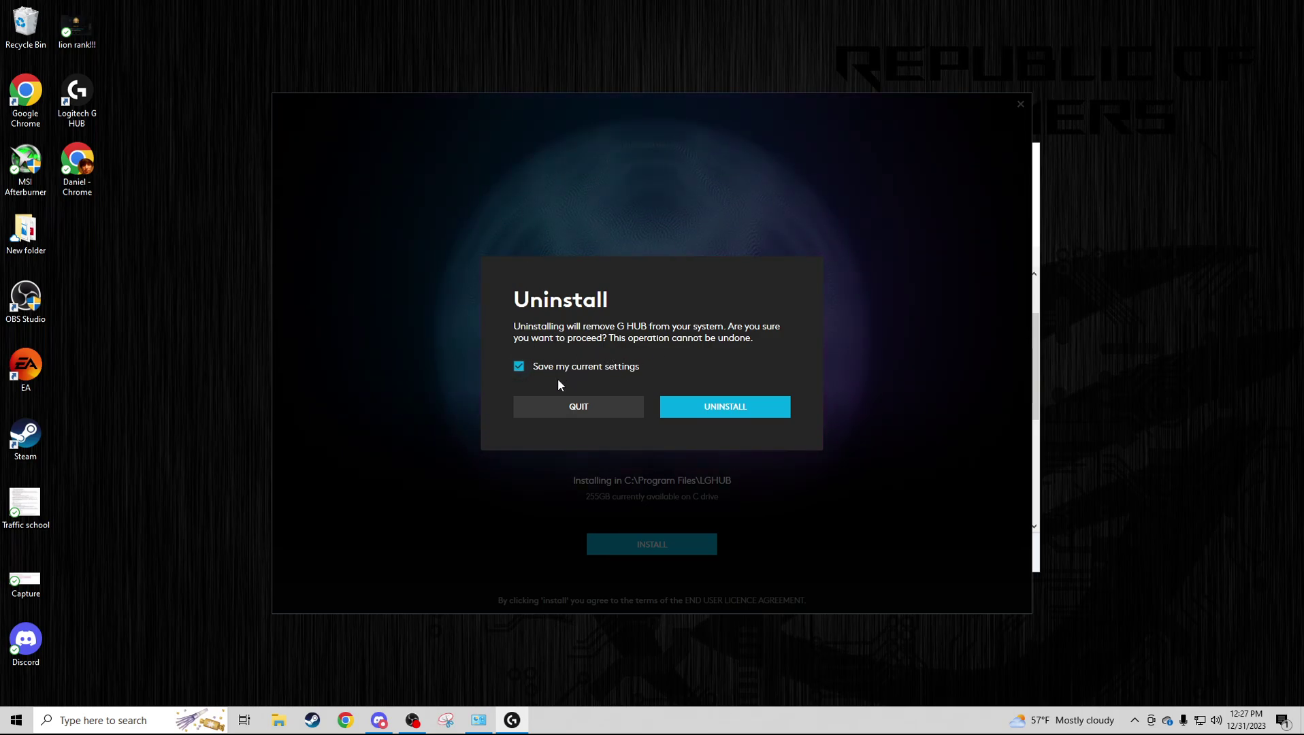
Step: Uninstall G HUB with 'Save my current settings' unchecked, then close Programs and Features
left_click(517, 368)
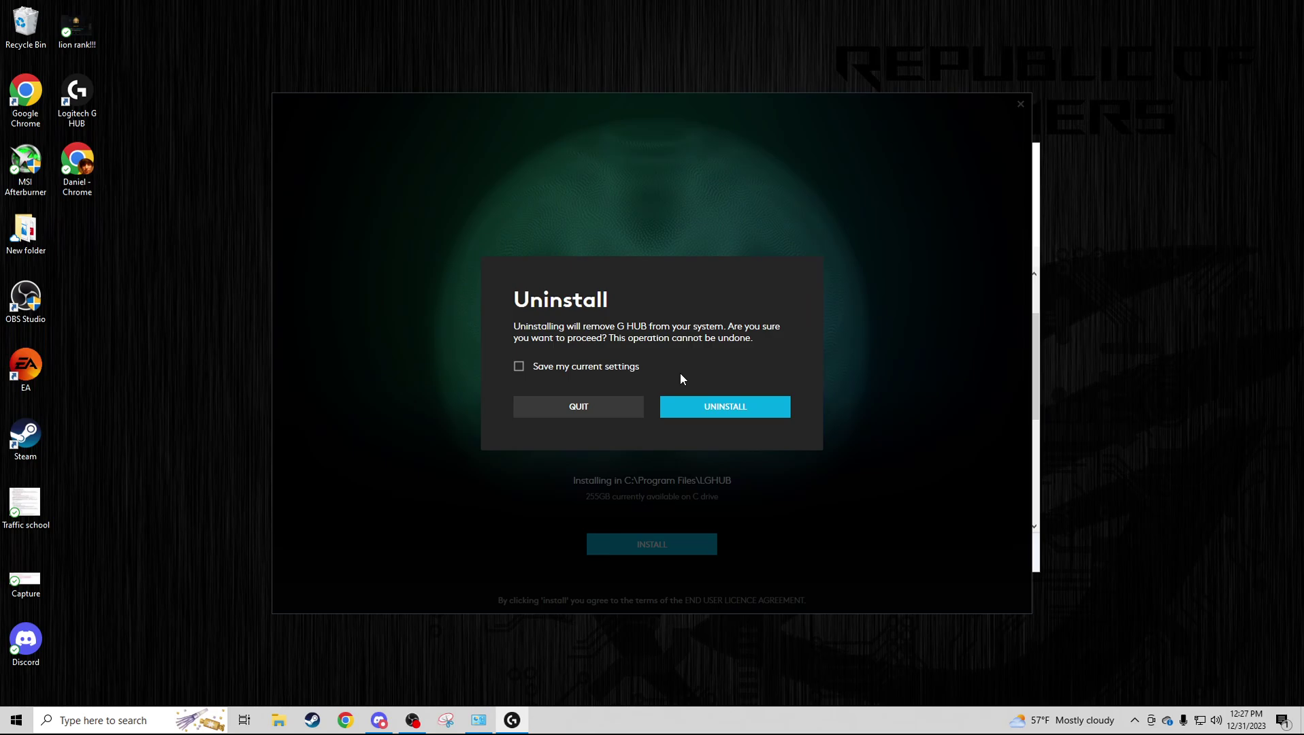
left_click(702, 408)
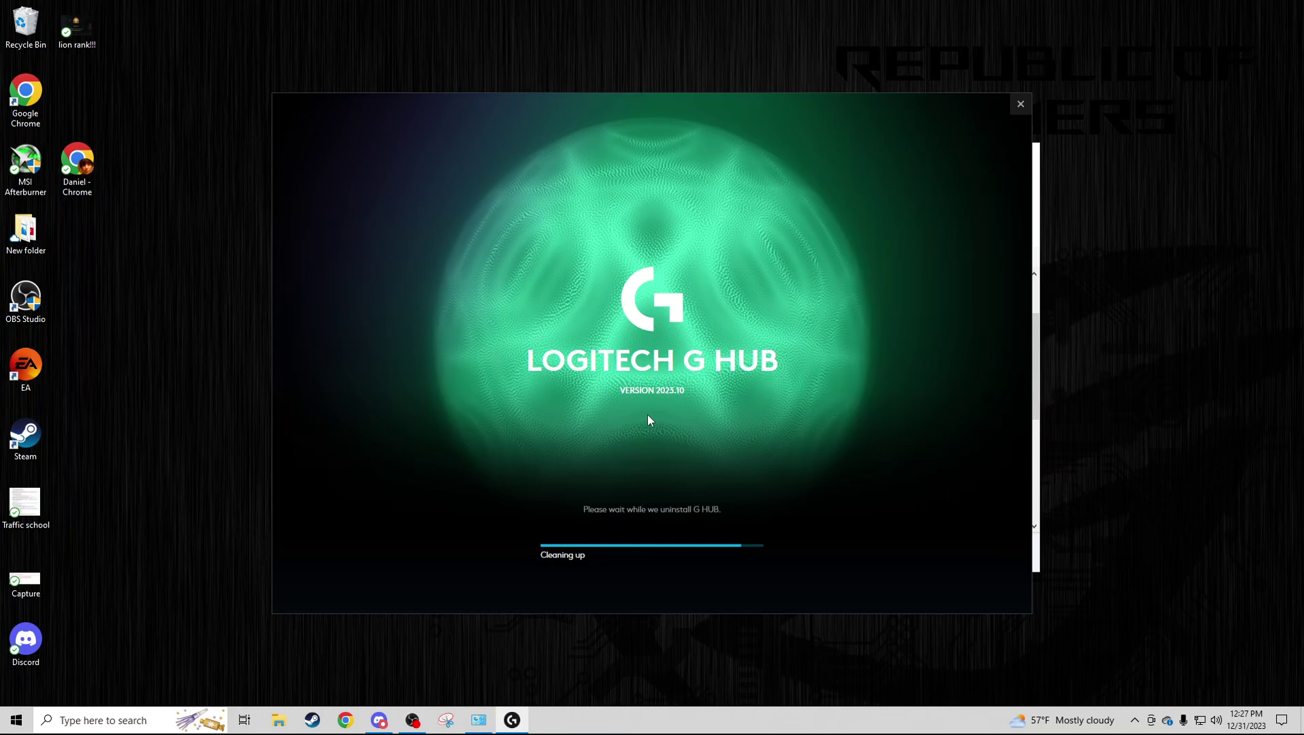
left_click(630, 402)
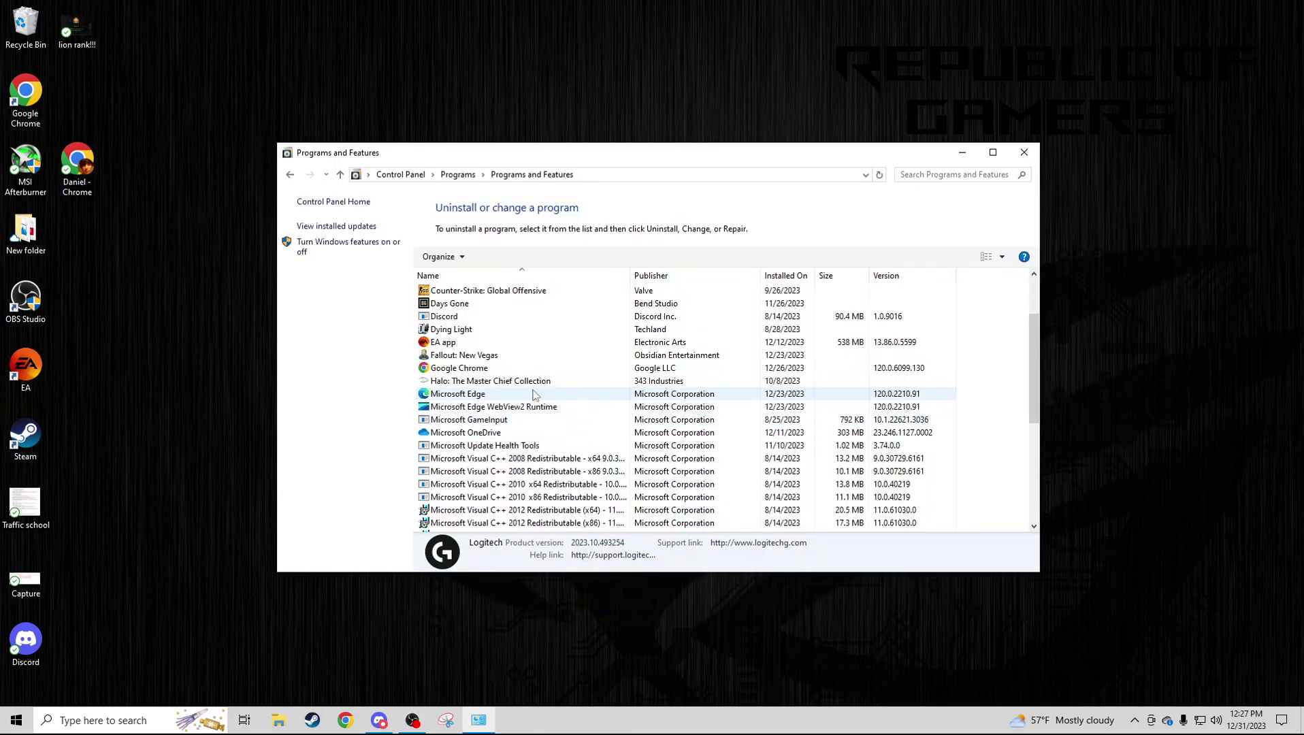
left_click(1024, 152)
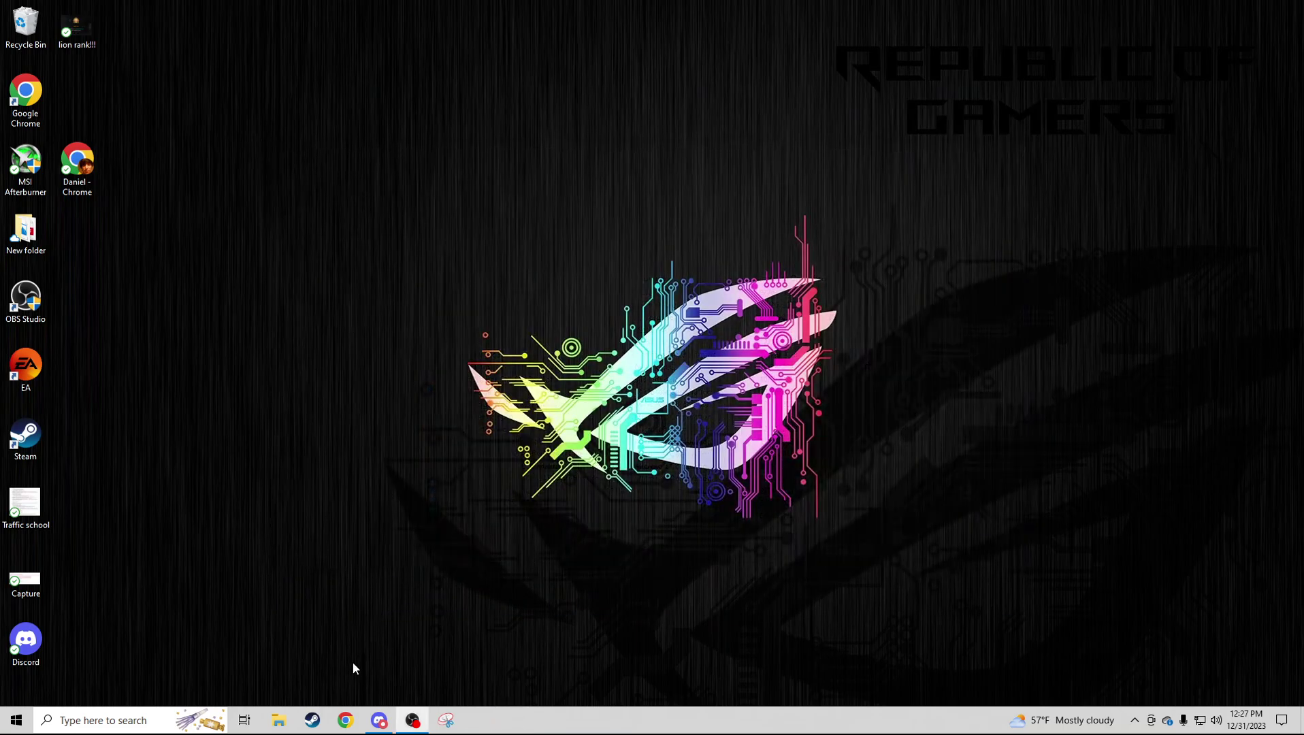
left_click(277, 721)
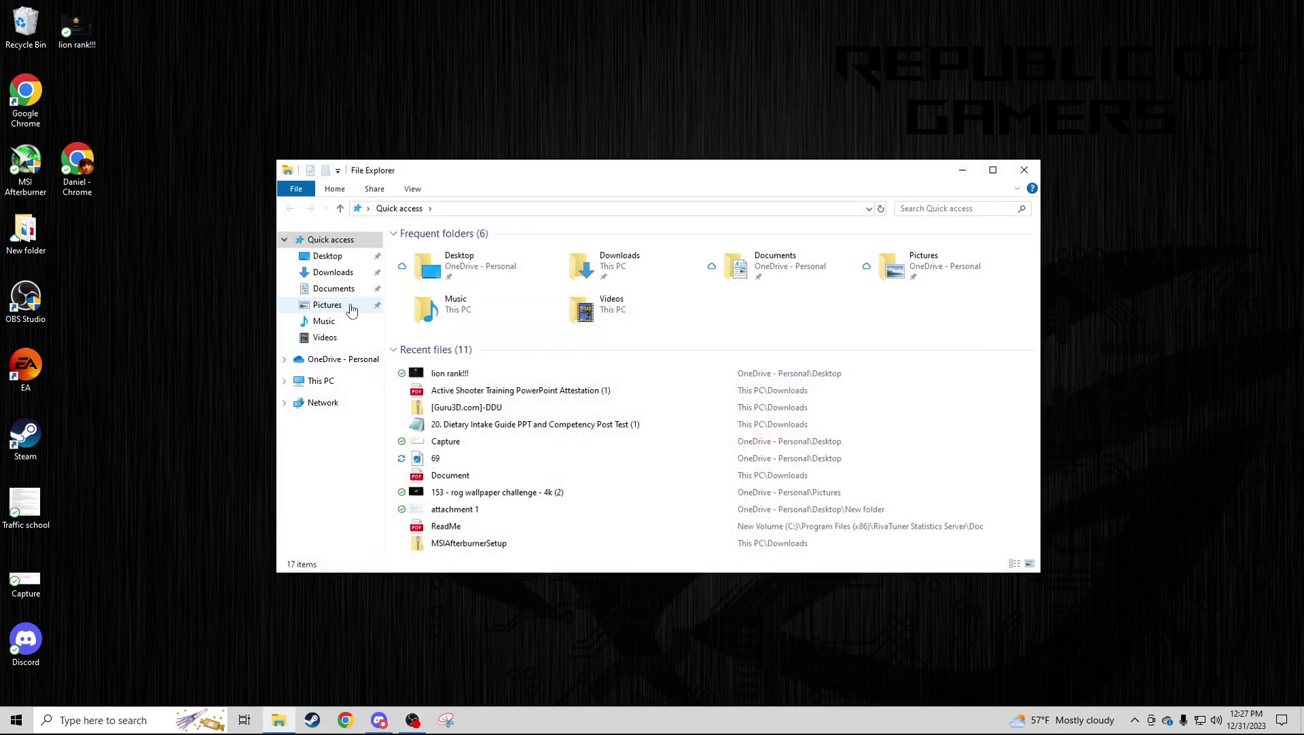
double_click(587, 282)
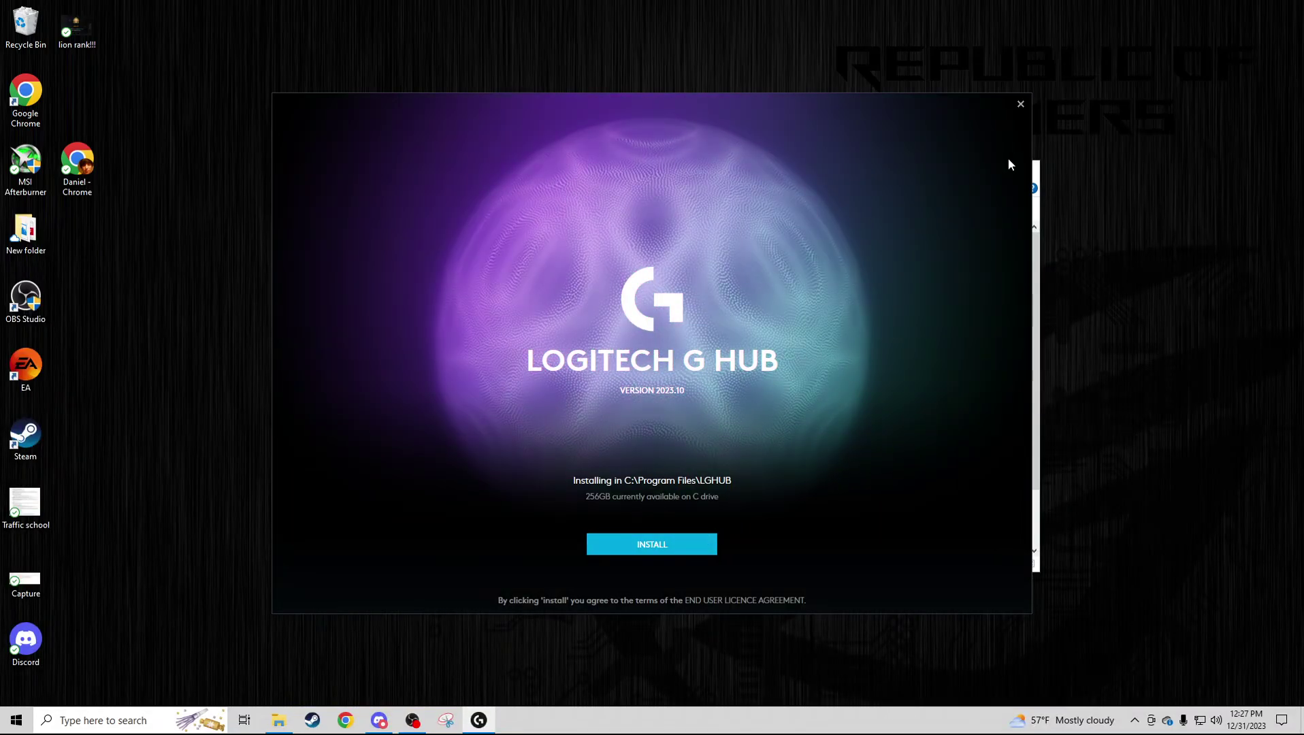
left_click(1020, 105)
left_click(698, 398)
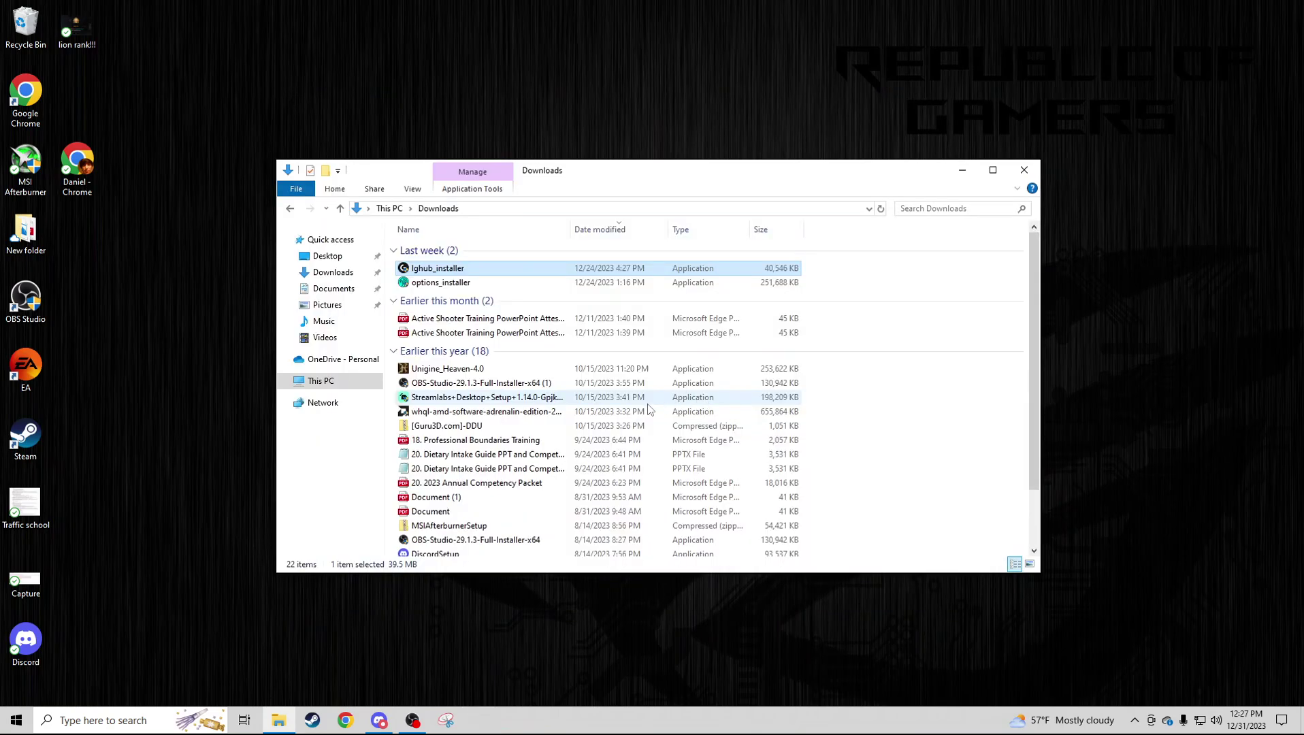
left_click(1024, 169)
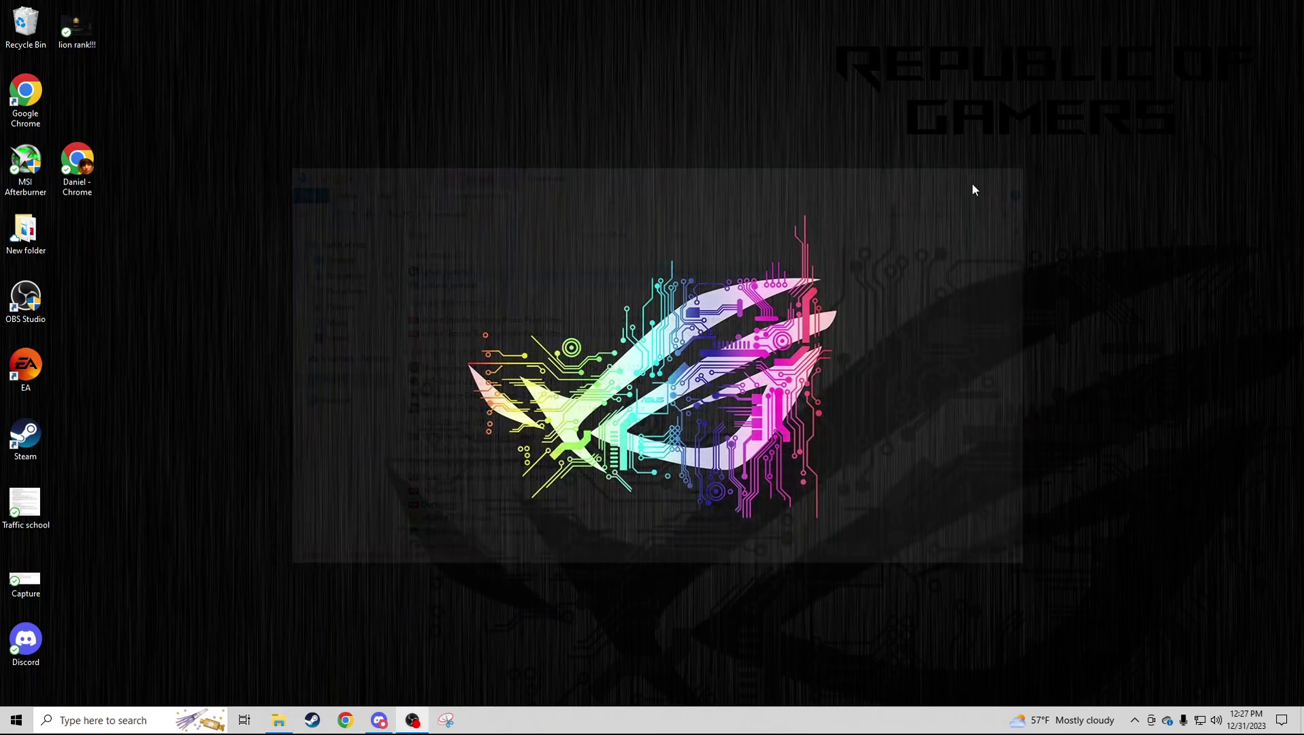
left_click(16, 720)
left_click(17, 690)
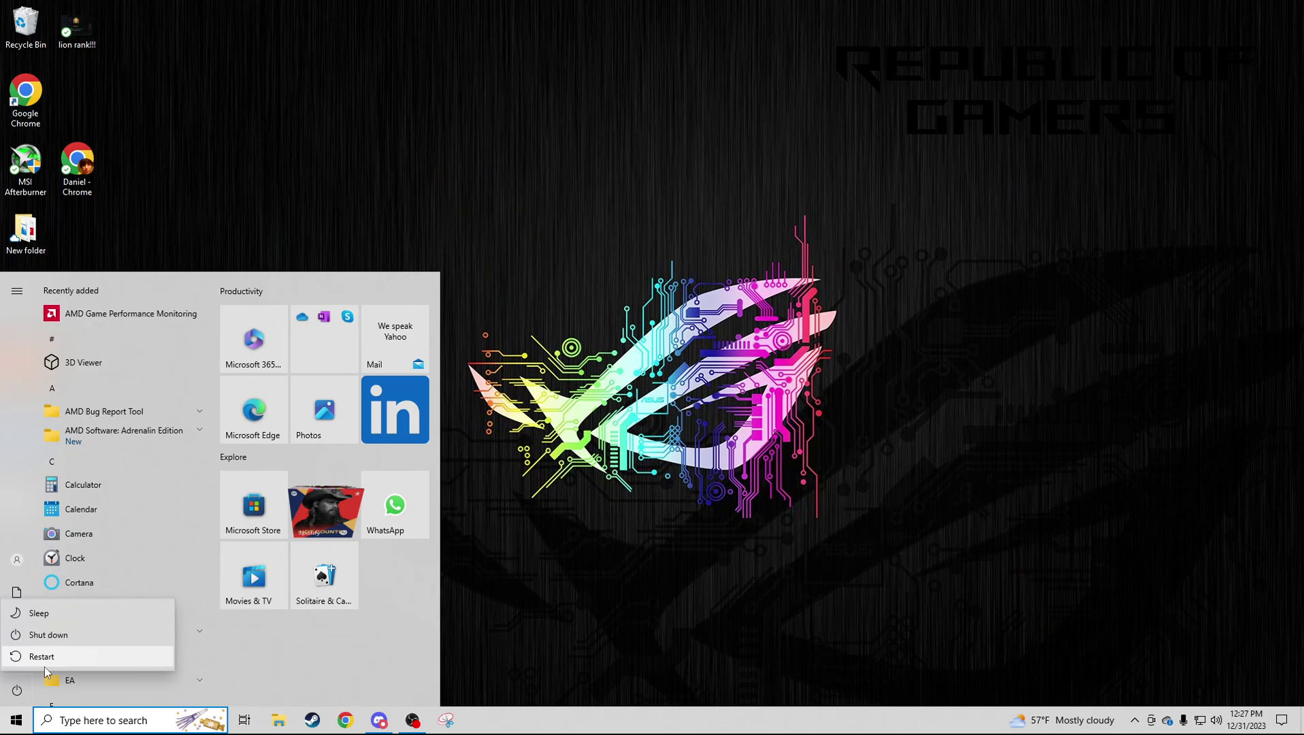
left_click(517, 661)
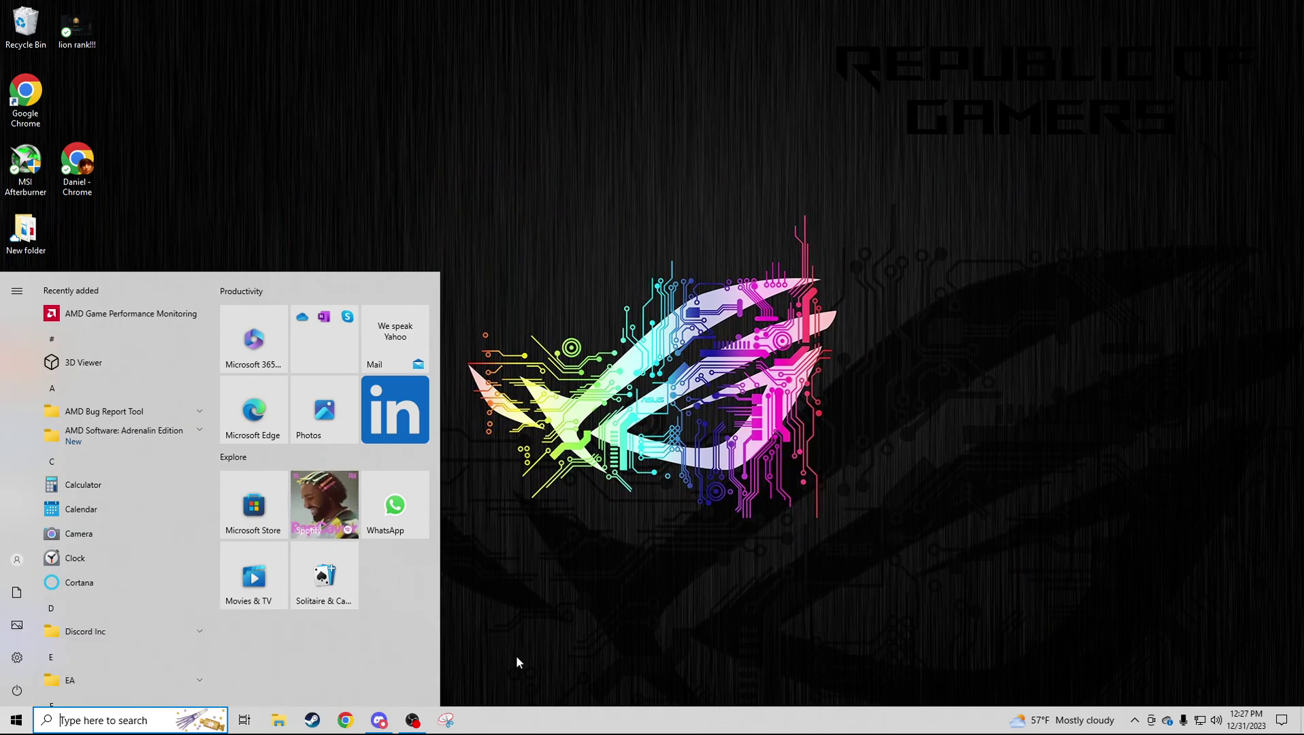
key("Escape")
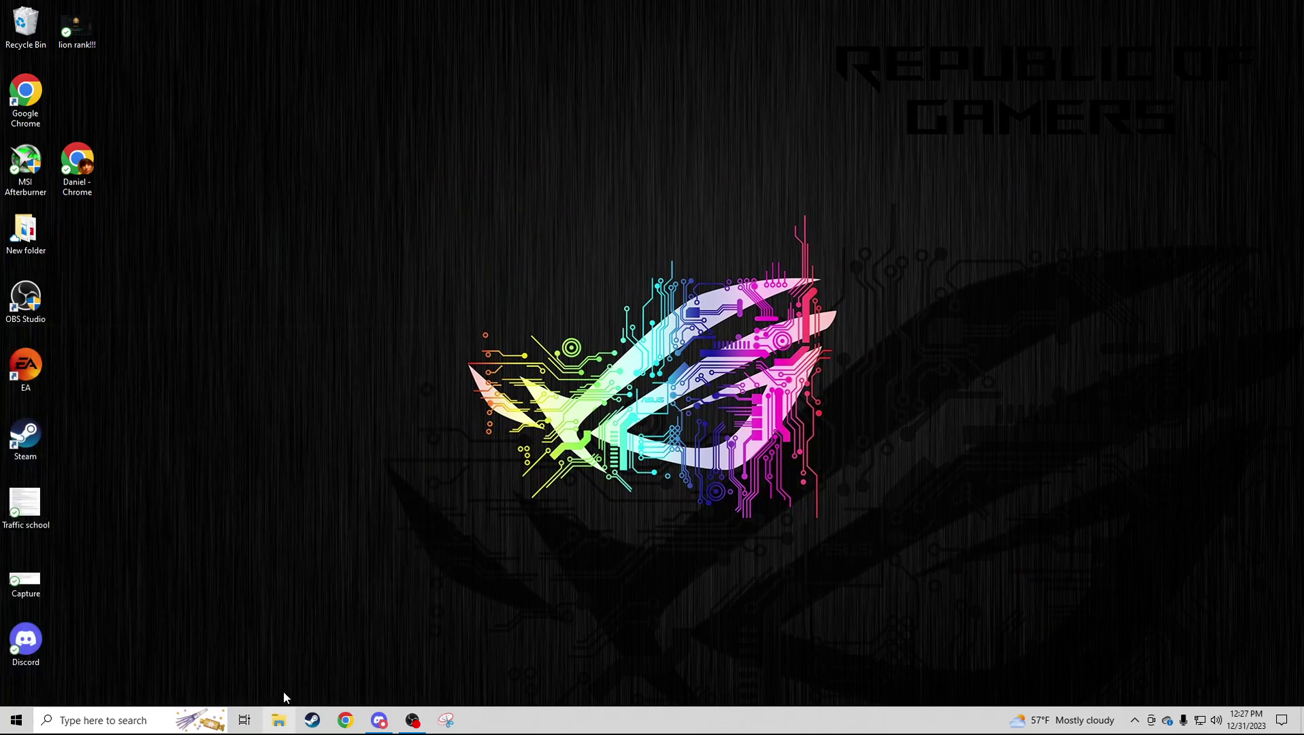
left_click(279, 719)
Step: Run lghub_installer from Downloads and close File Explorer while G HUB installs
double_click(612, 264)
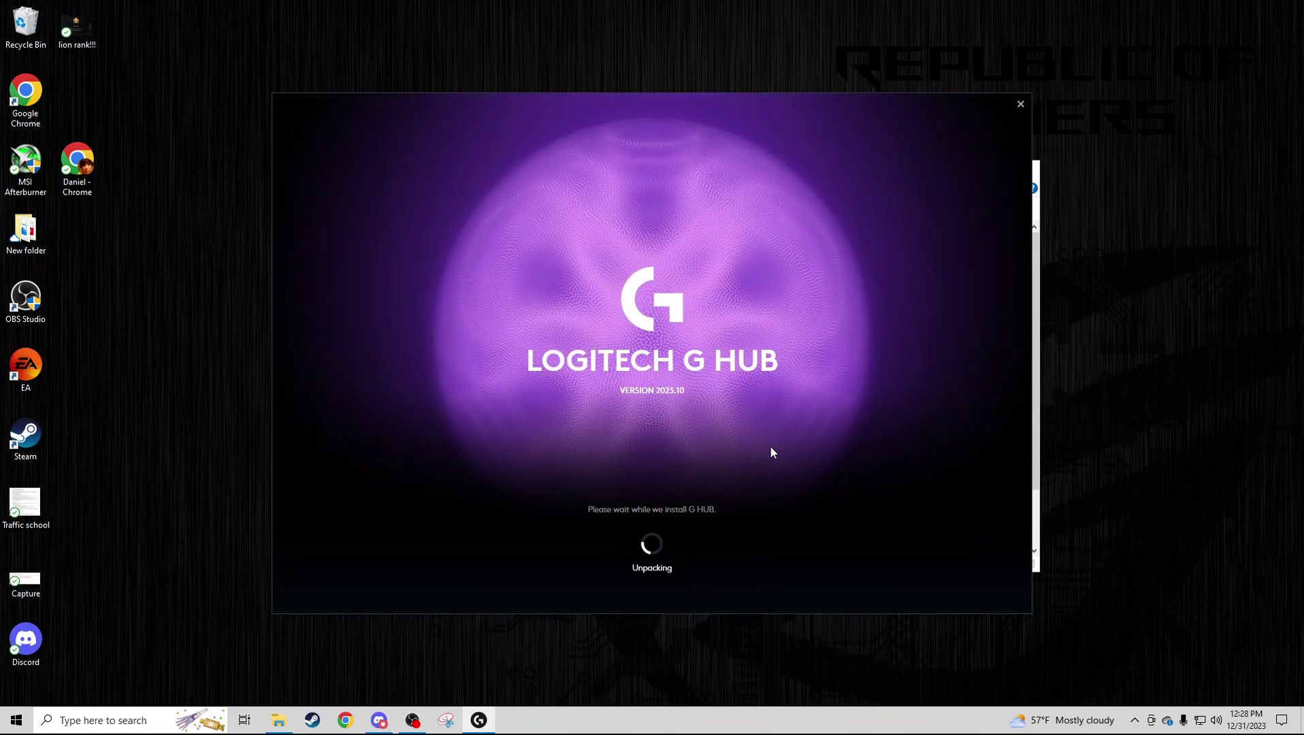
left_click(1034, 171)
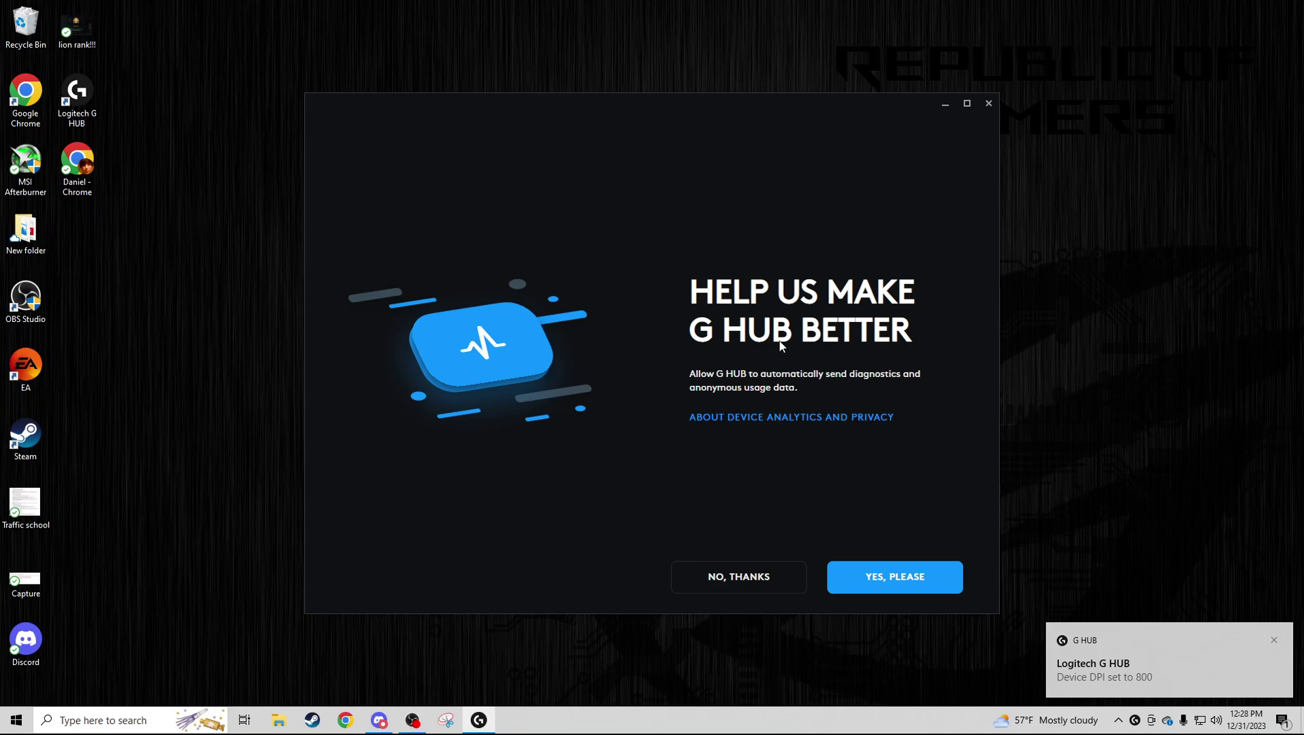
Step: Decline usage data and update e-mails, skip both intro pages, and dismiss the navigation tip
left_click(745, 577)
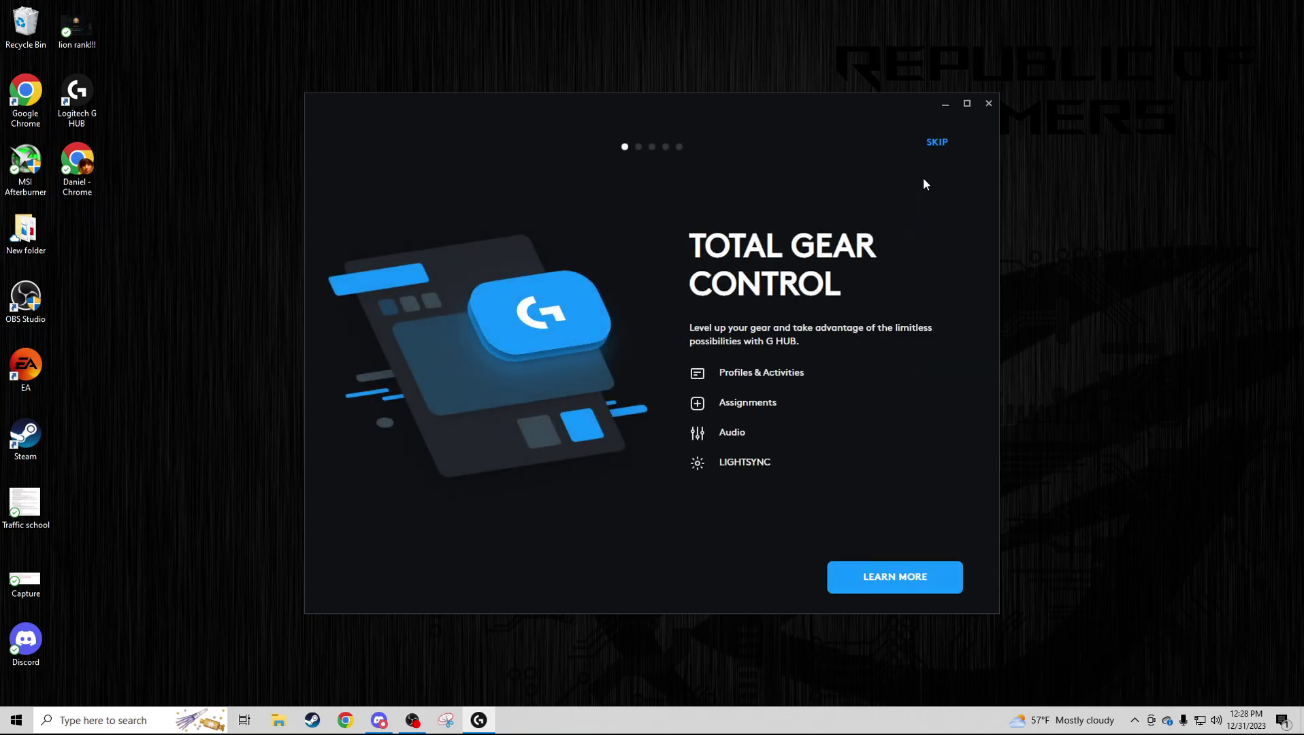
left_click(934, 144)
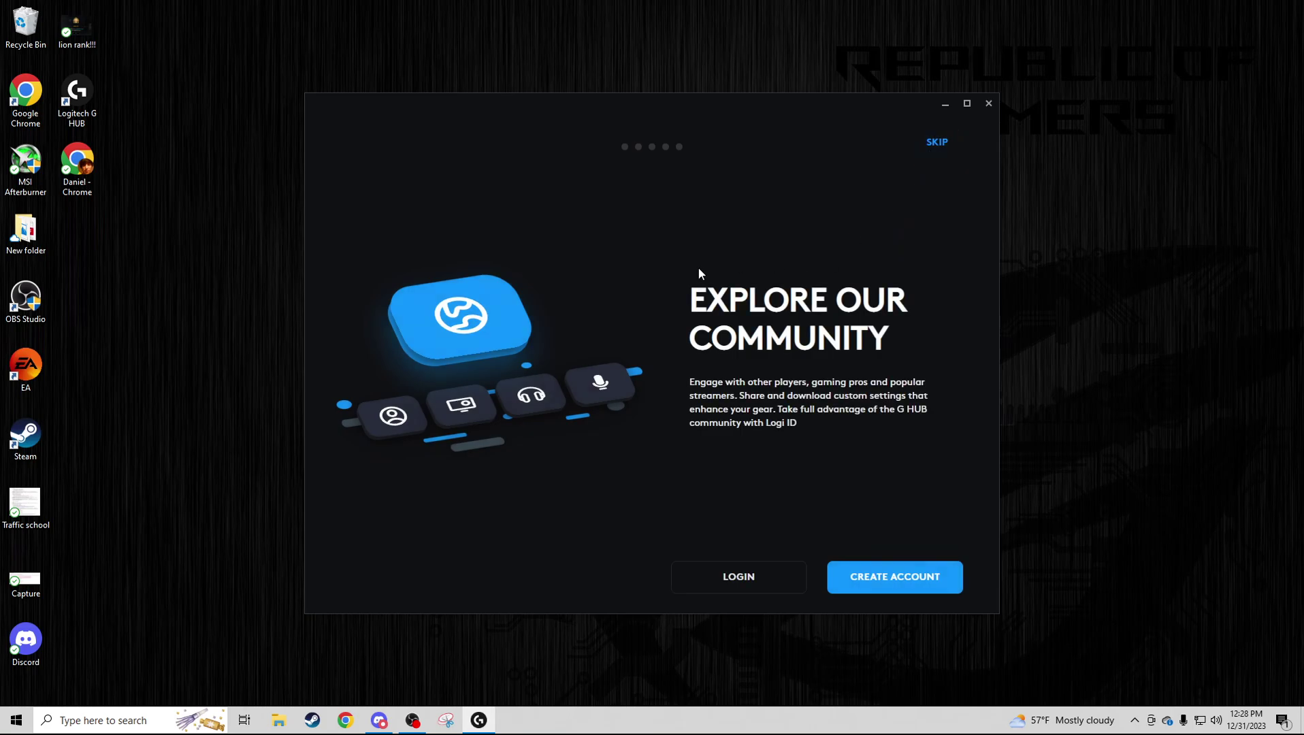
left_click(934, 143)
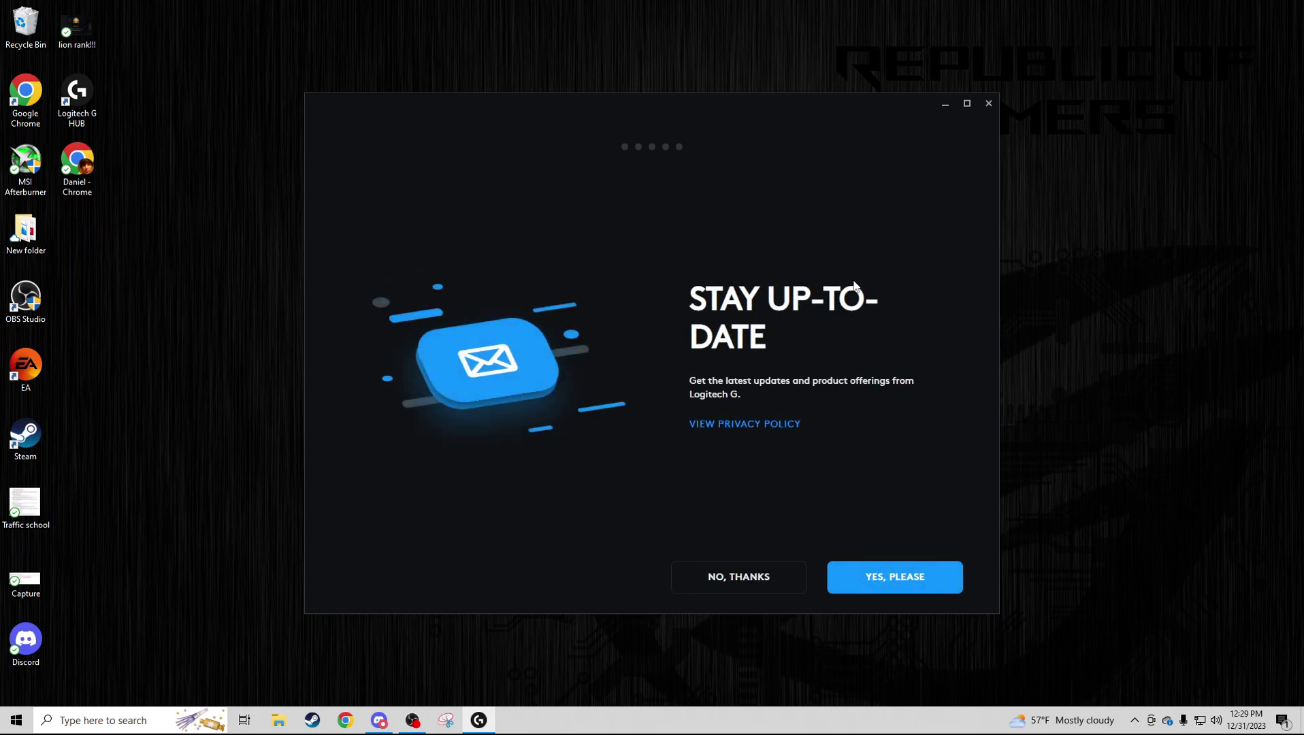
left_click(756, 578)
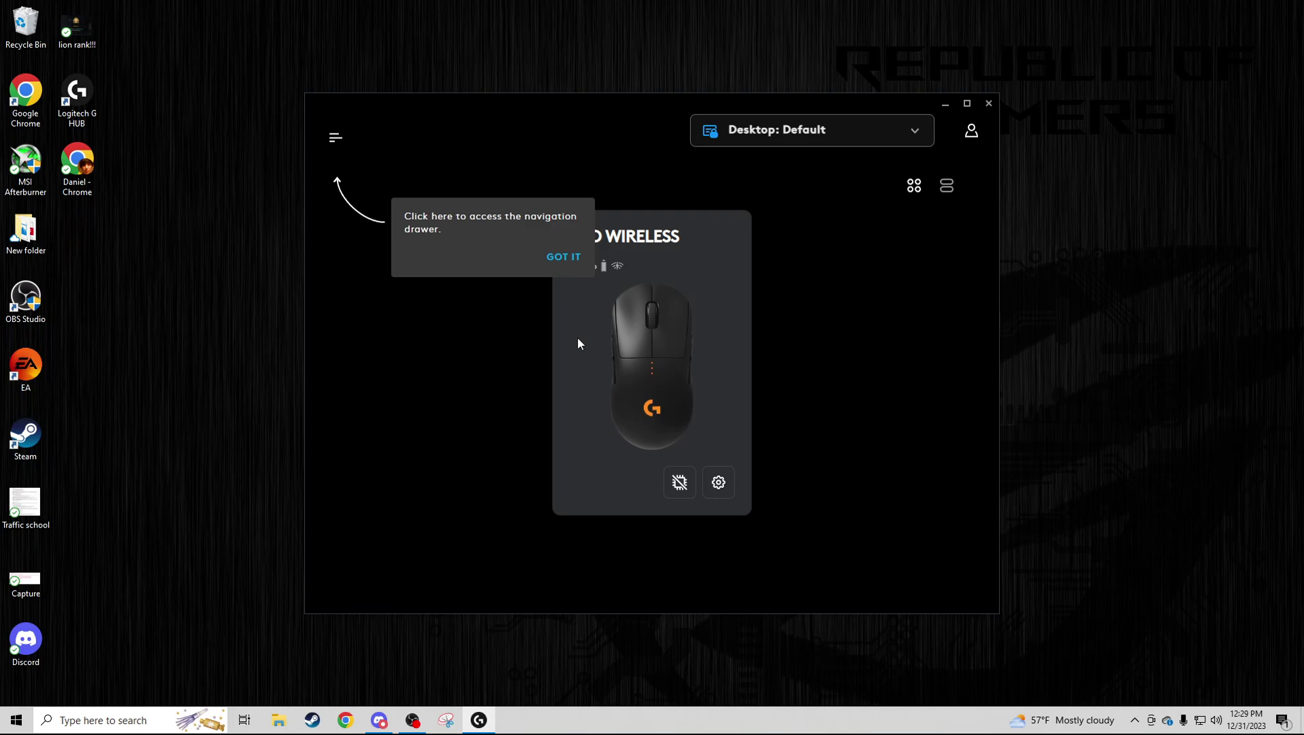
left_click(564, 257)
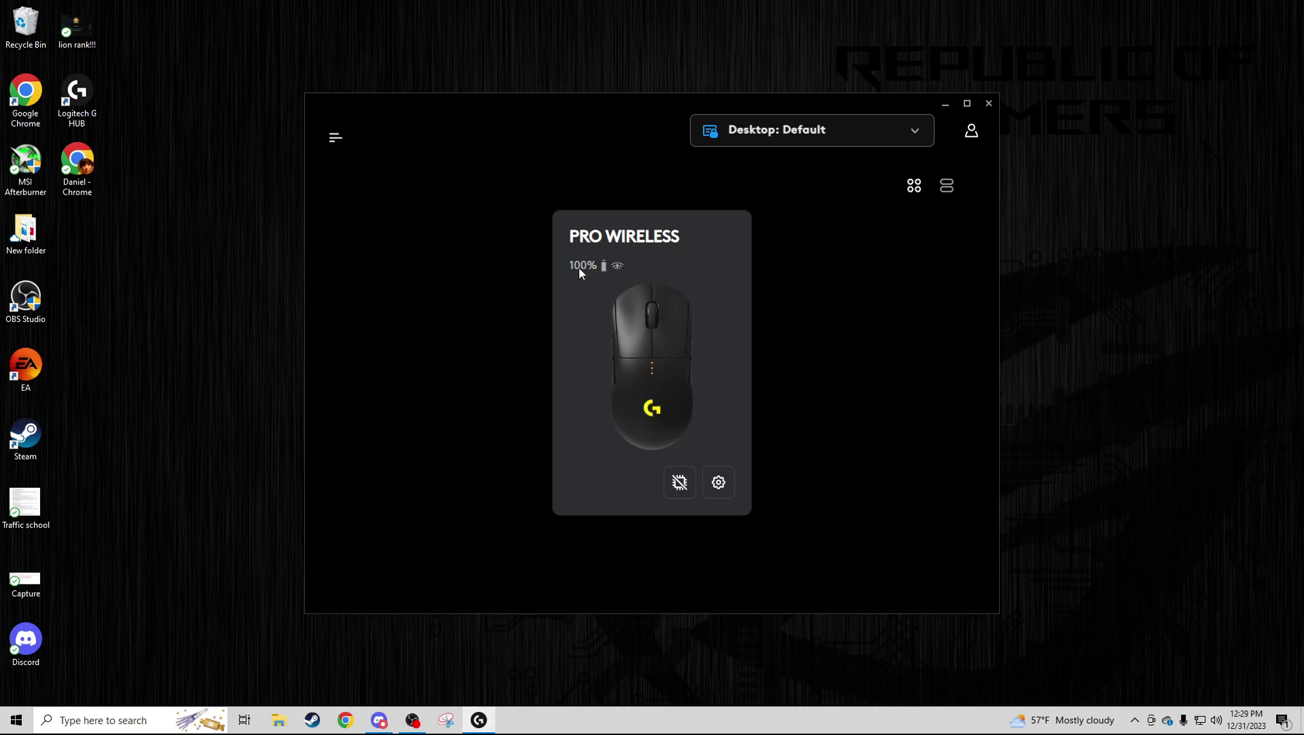